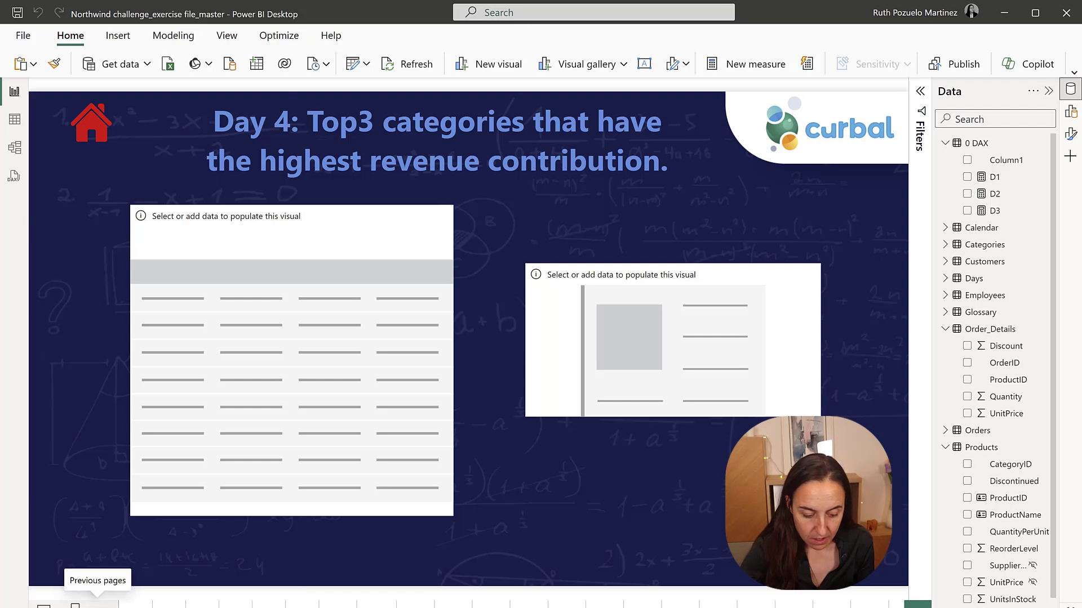
- On the glossary page, add Products ProductID and ProductName to the empty table visual
click(236, 604)
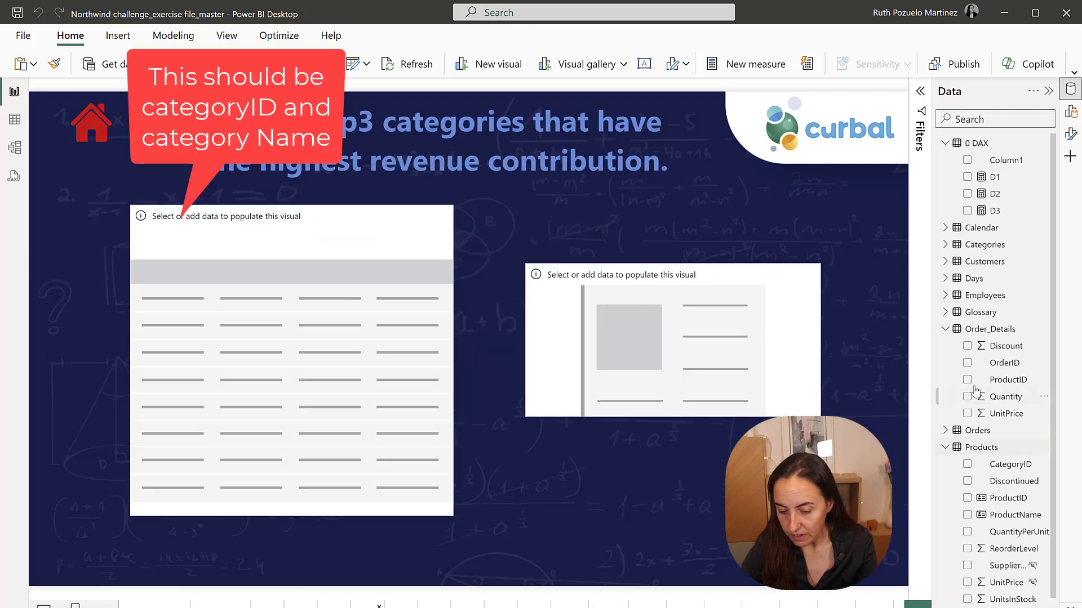
scroll(967, 362, down, 1)
click(946, 308)
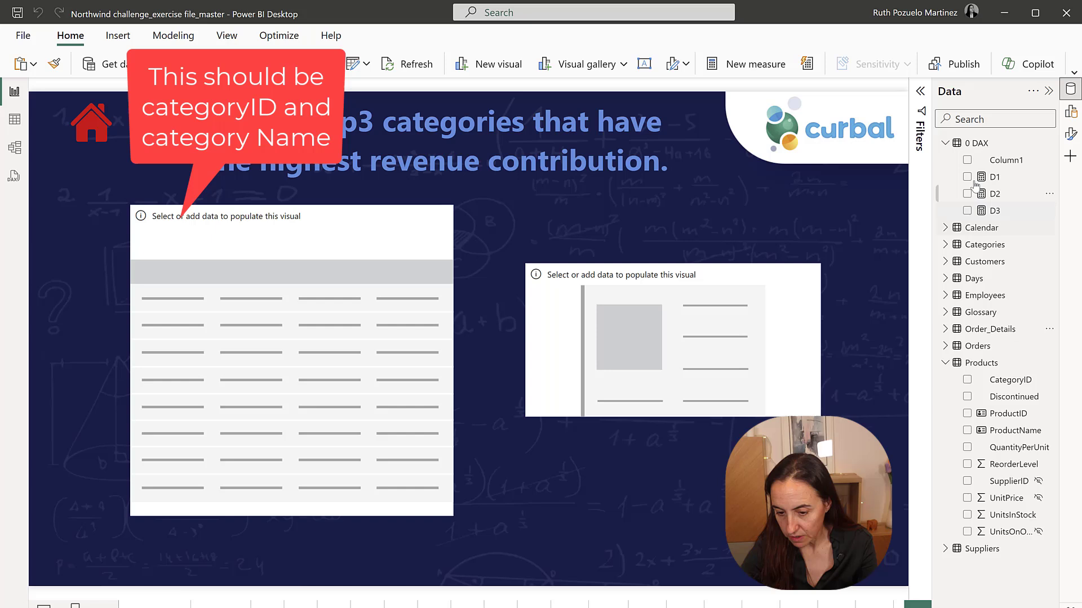
drag(1008, 413, 248, 338)
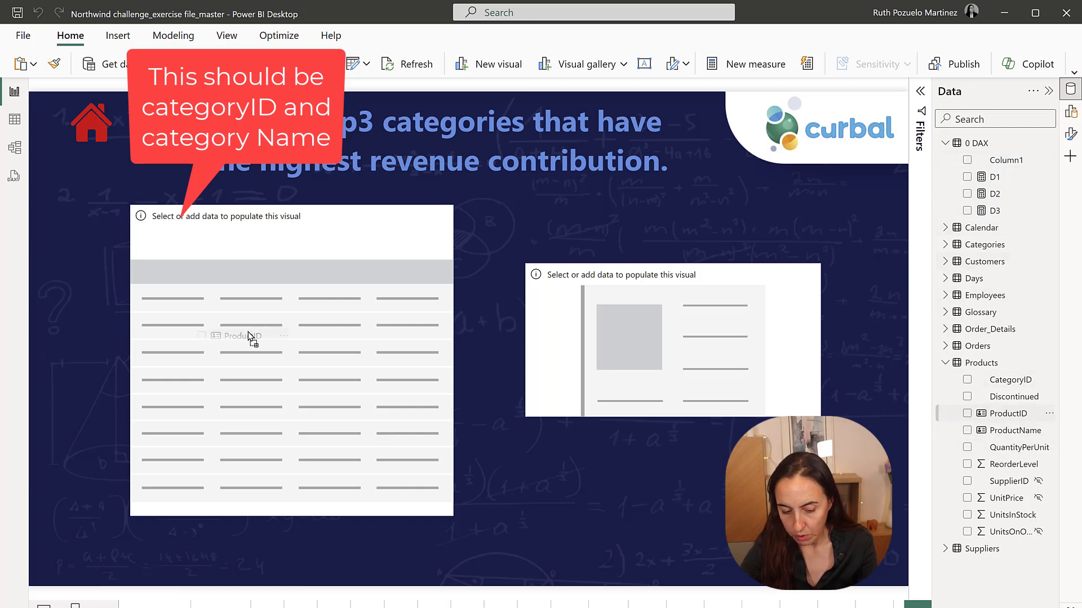
drag(1012, 430, 321, 392)
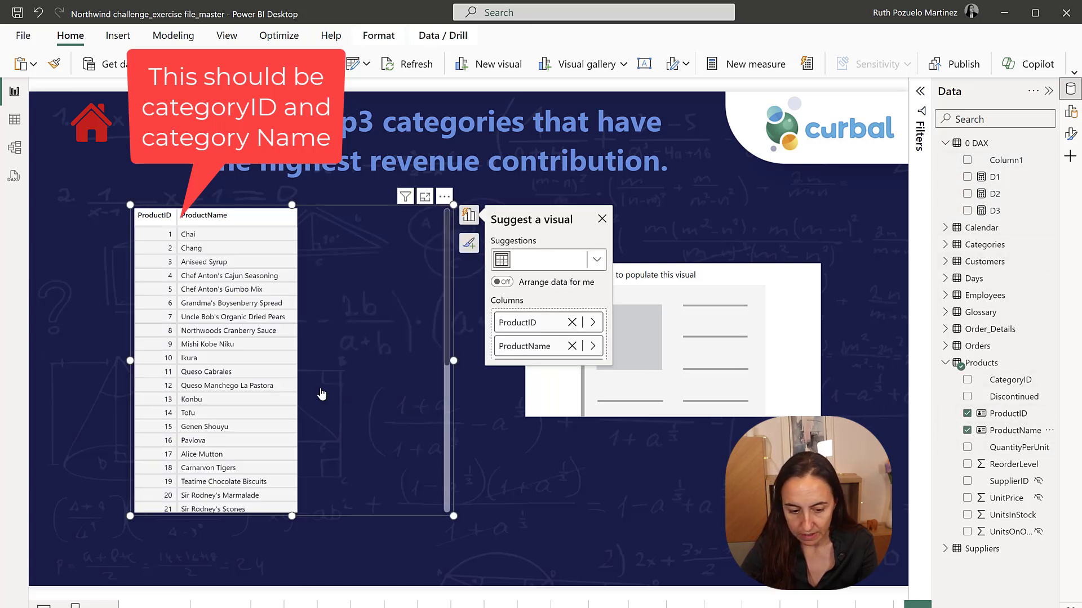
click(946, 329)
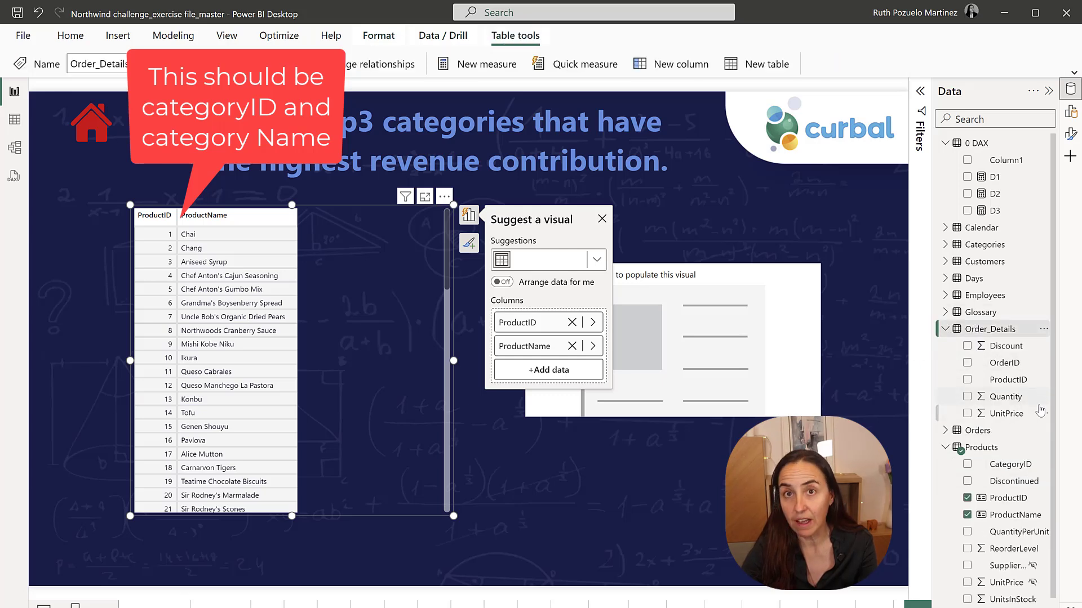
- Create the Total sales after discount measure in Order_Details from the pasted SUMX formula, split over three lines
right_click(997, 333)
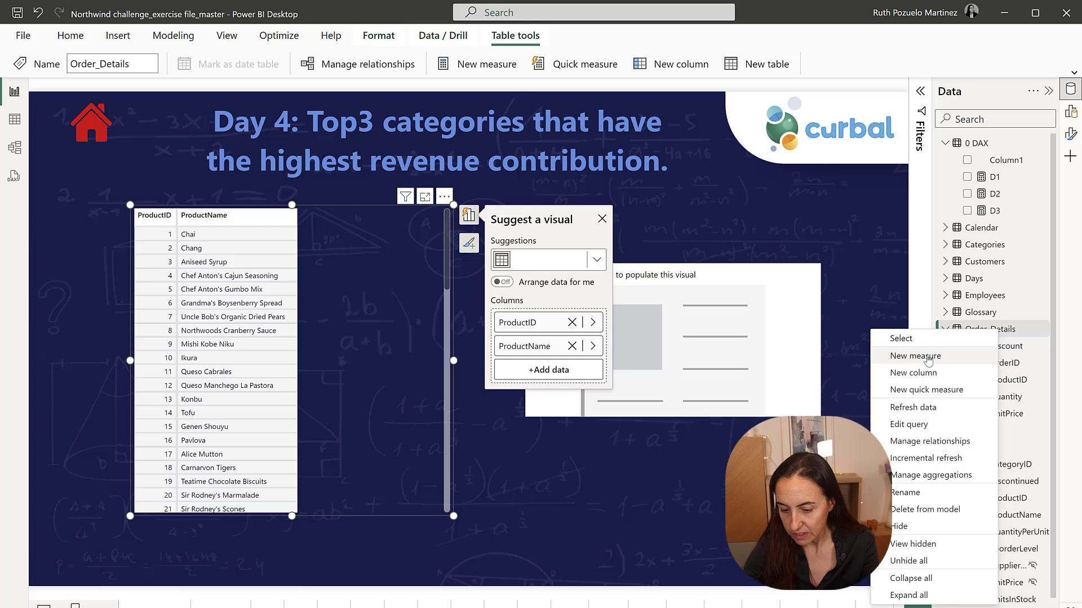
key(Escape)
click(478, 63)
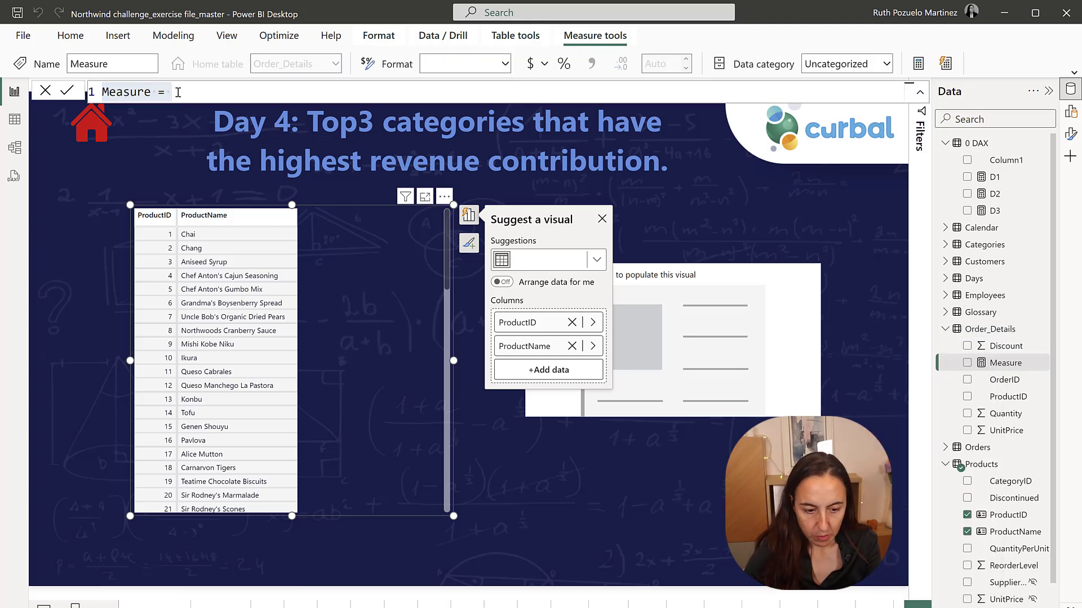
text(Total sales after discount = SUMX(Order_Details, Order_Details[UnitPrice] * (1- Order_Details[Discount])* Order_Details[Quantity]))
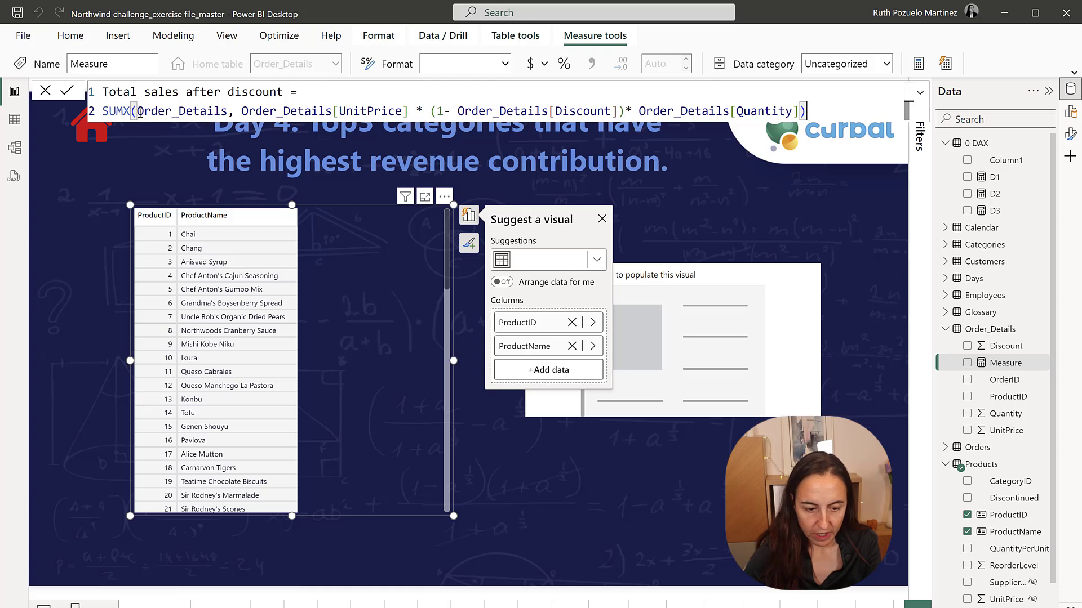
click(178, 112)
key(shift+Return)
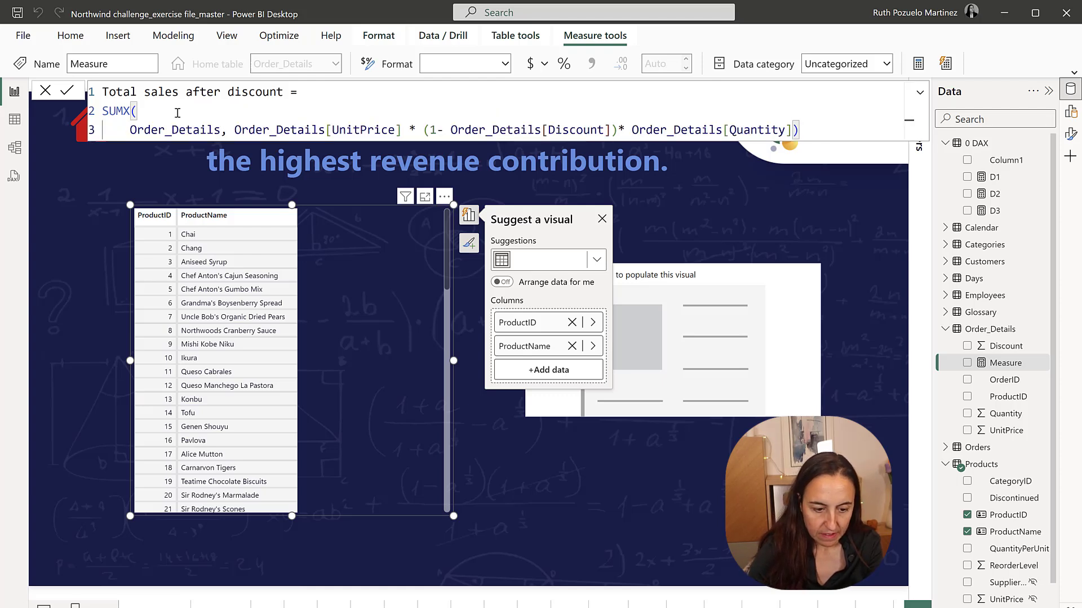
click(234, 131)
key(shift+Return)
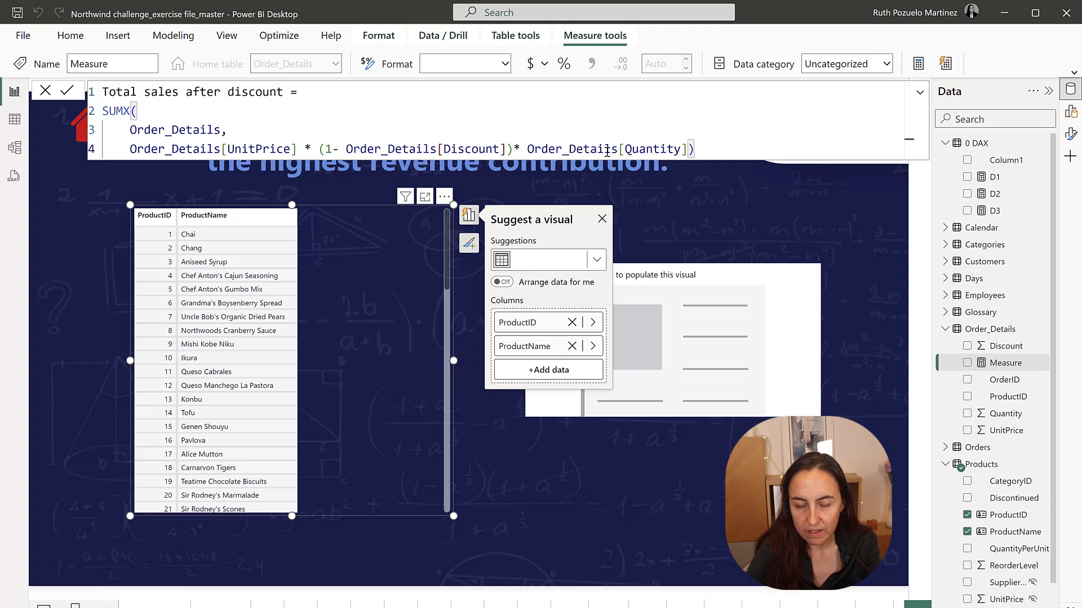
click(66, 93)
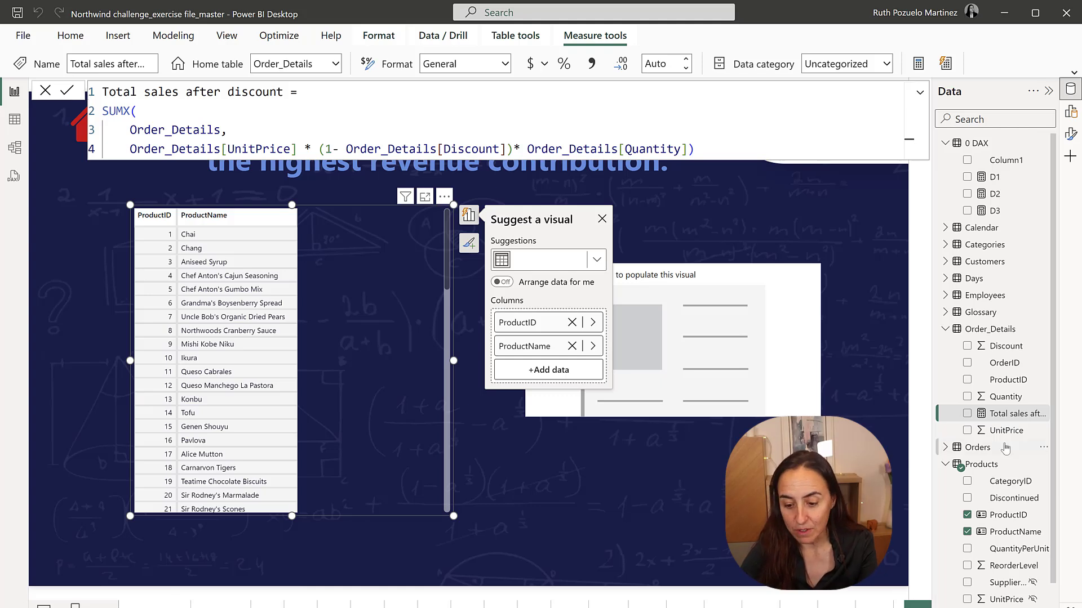
- Add Total sales after discount to the product table visual
drag(1009, 420, 361, 344)
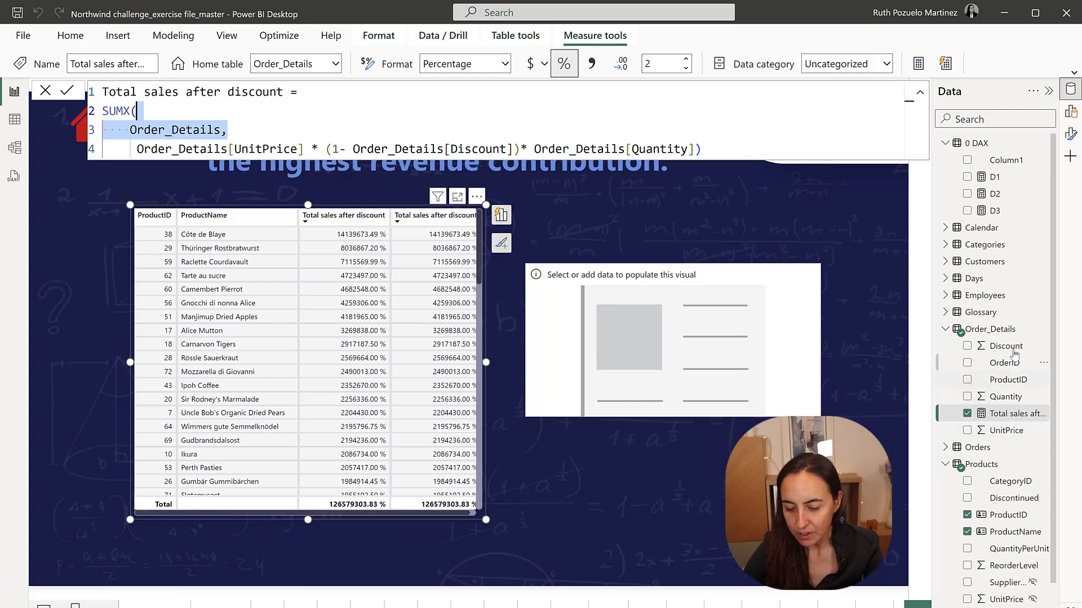
right_click(1007, 334)
key(Escape)
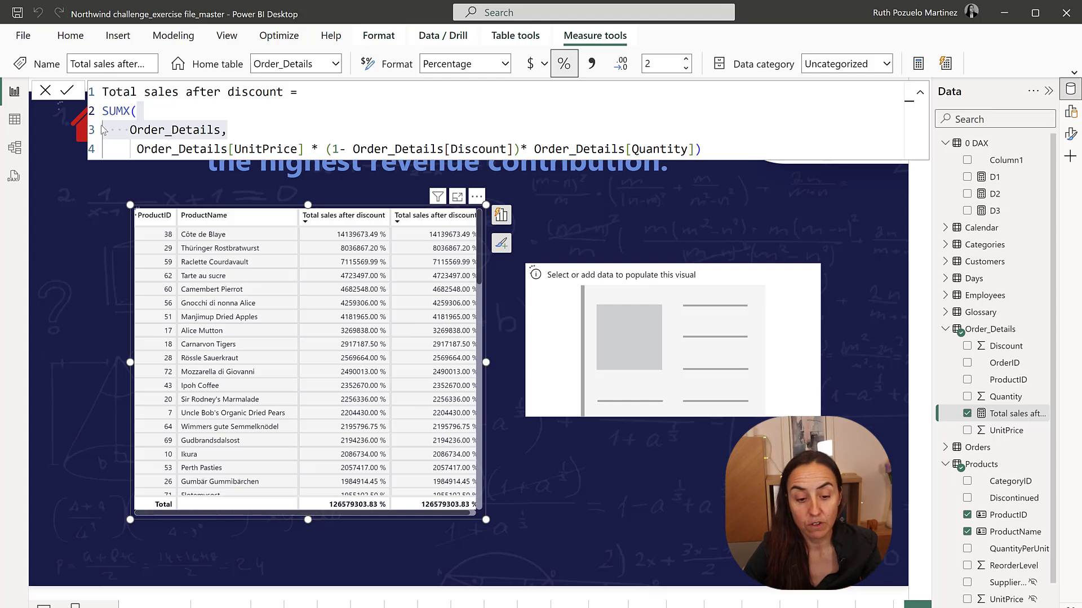
- Name the measure 'Revenue contribution' and start DIVIDE with [Total sales after discount] as numerator
key(ctrl+a)
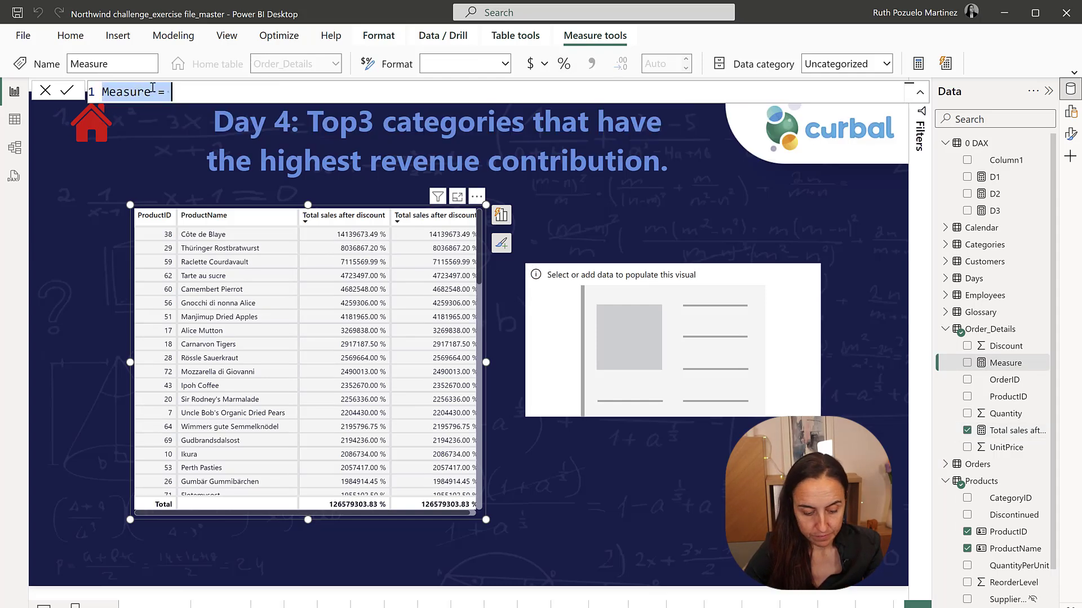
text(Revenue con)
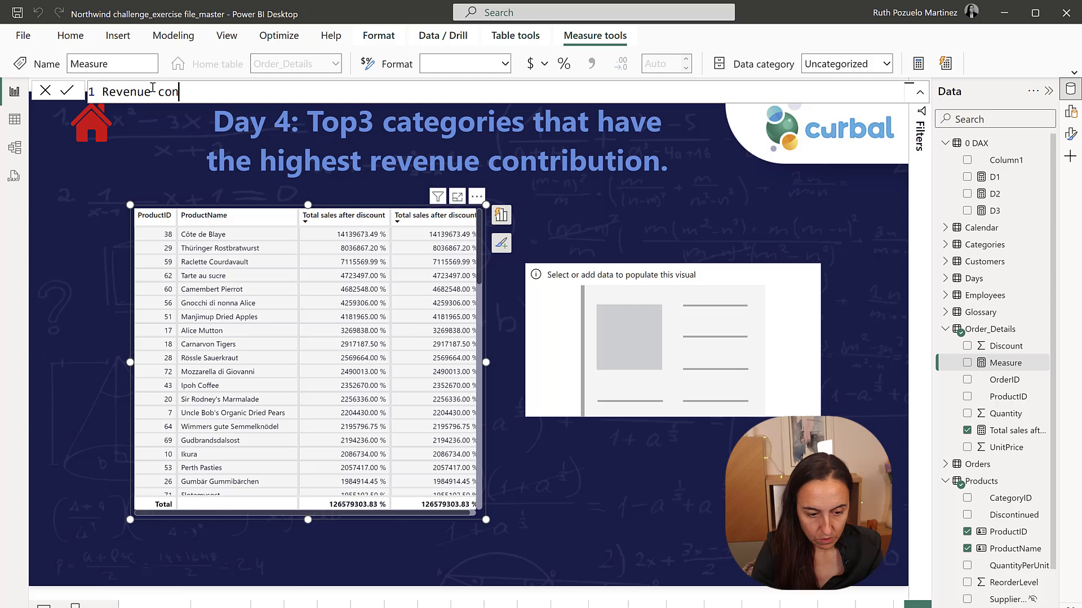
text(tribution =)
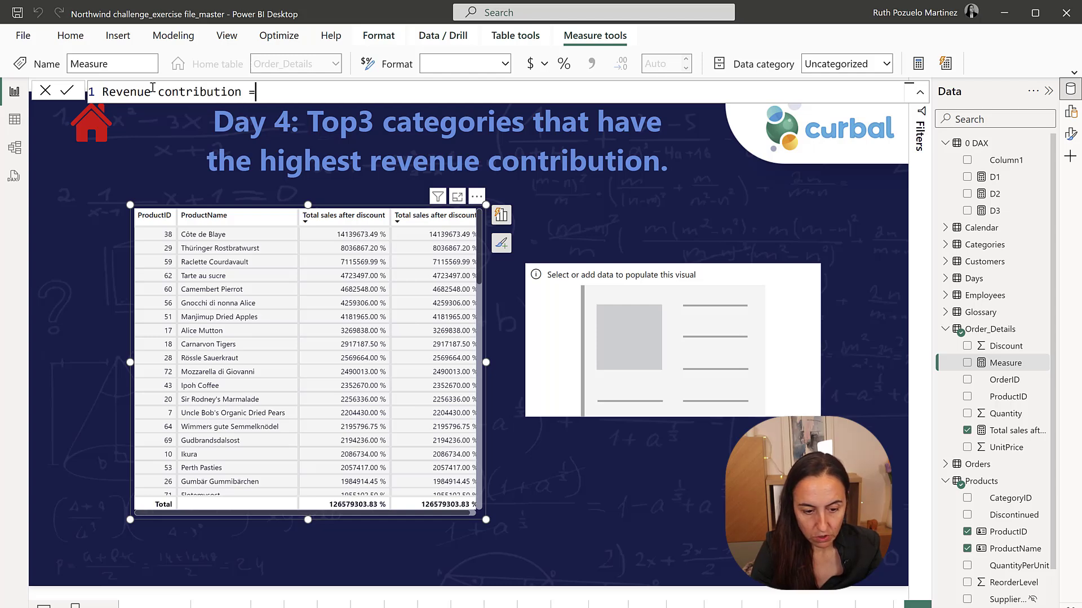
key(shift+Return)
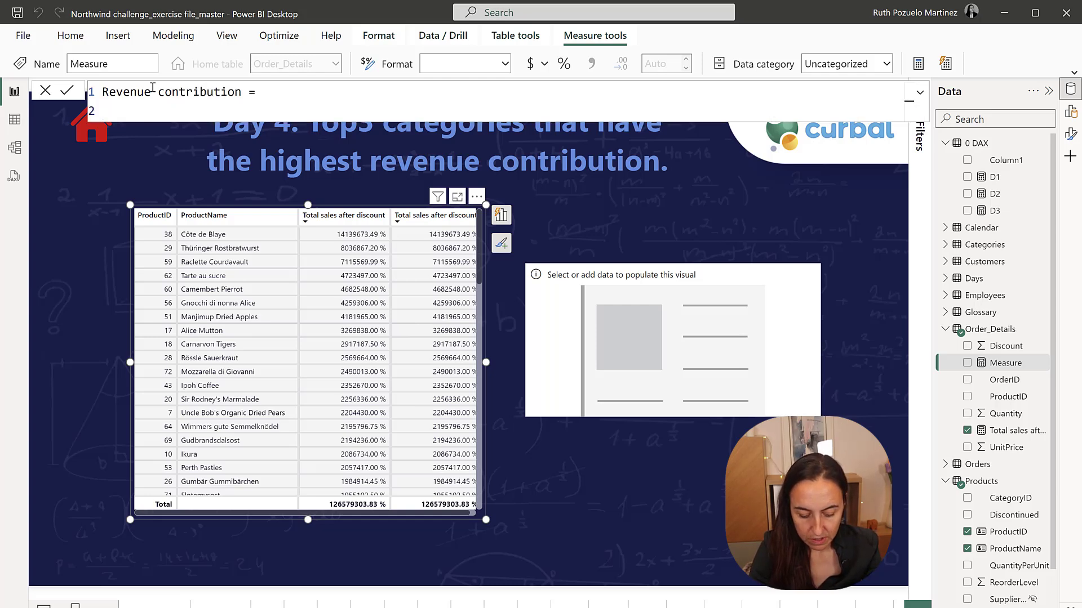
text(divi)
key(Tab)
key(shift+Return)
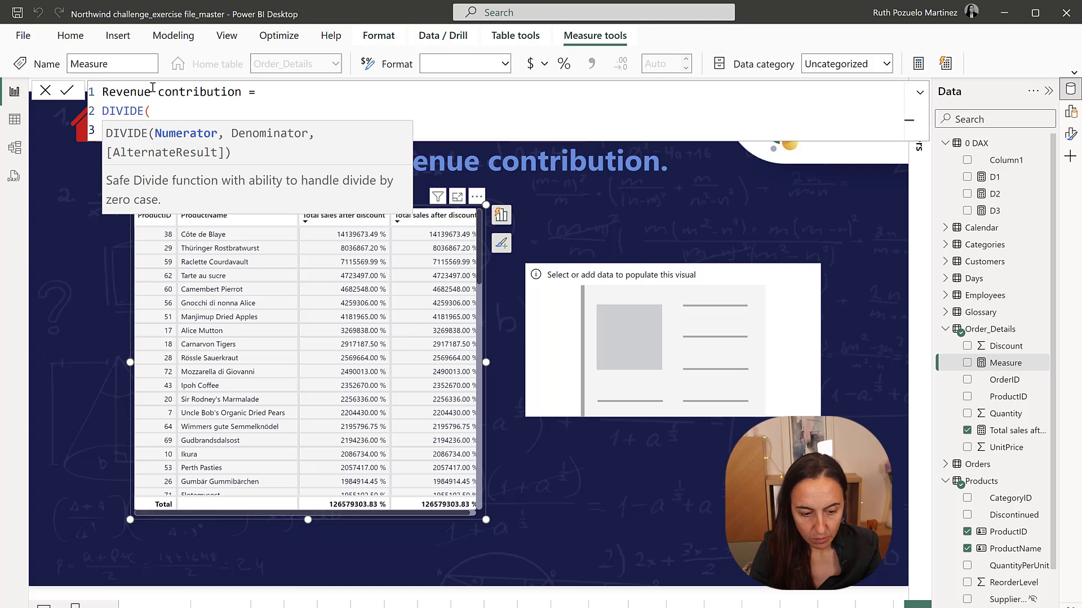
key(Tab)
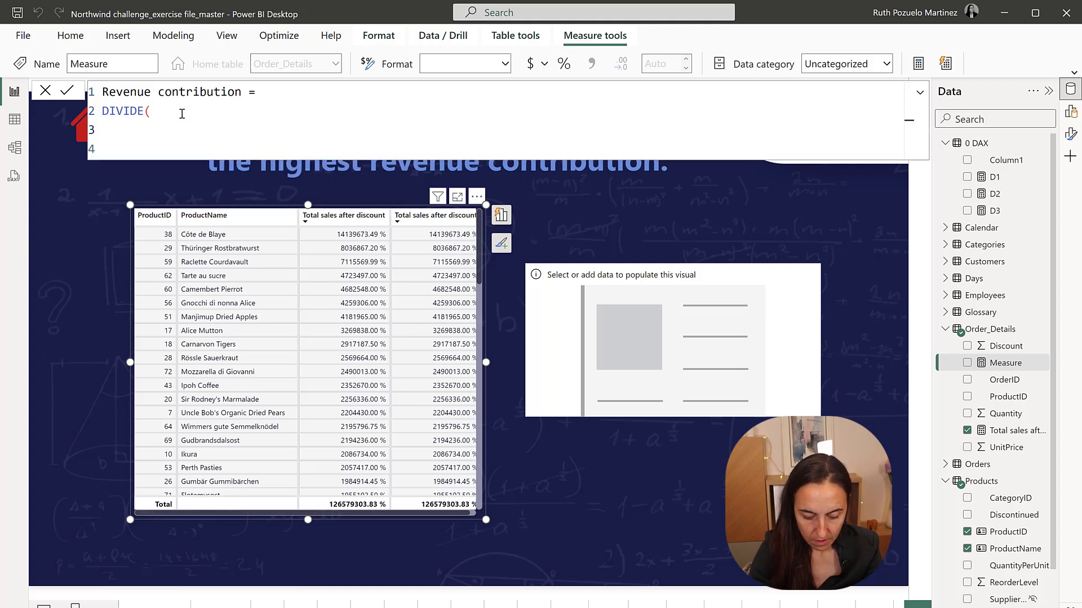
text([t)
key(Tab)
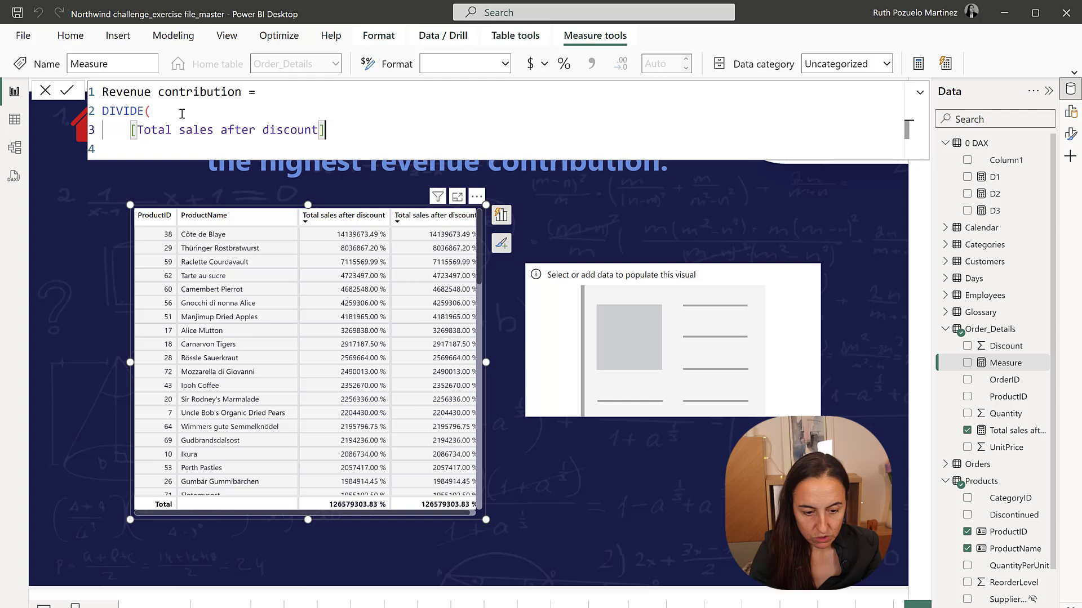
text(,)
- Add the denominator CALCULATE([Total sales after discount], ALL(Products)) and close the formula
key(shift+Return)
text(ca)
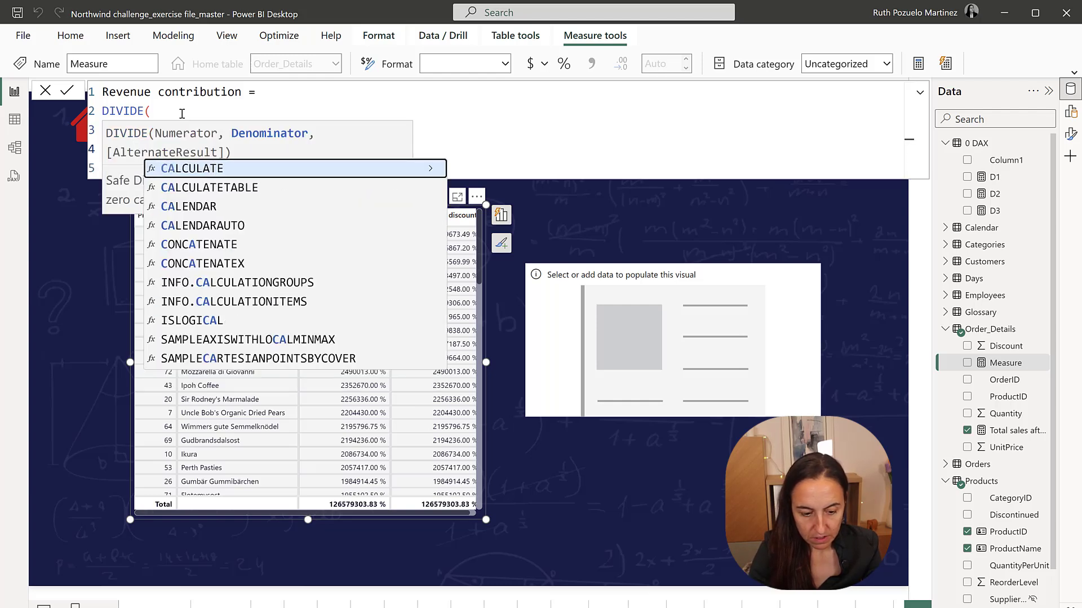
key(Tab)
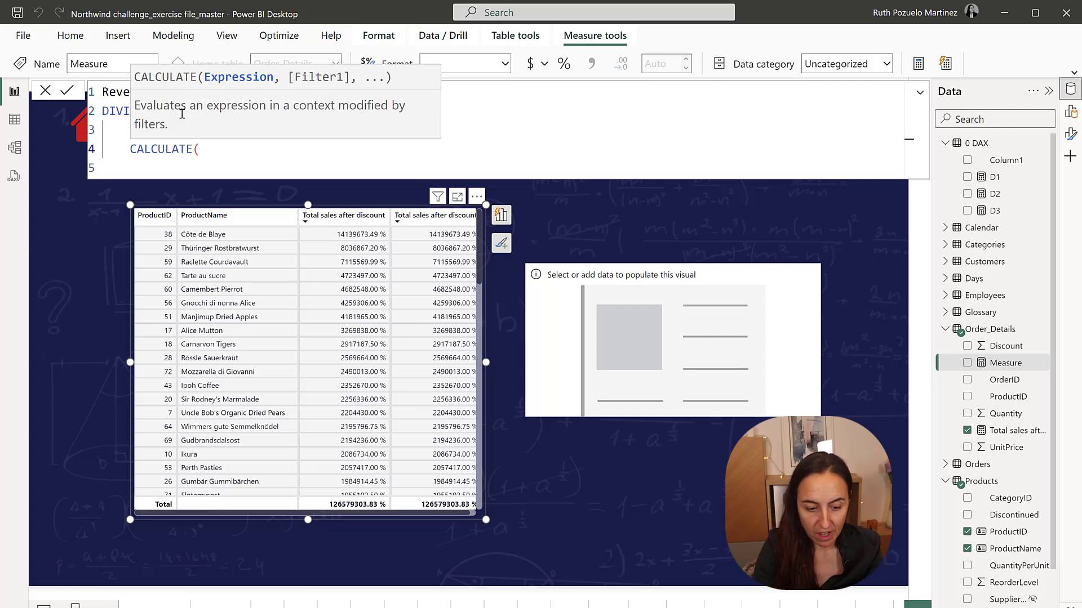
text([to)
key(Tab)
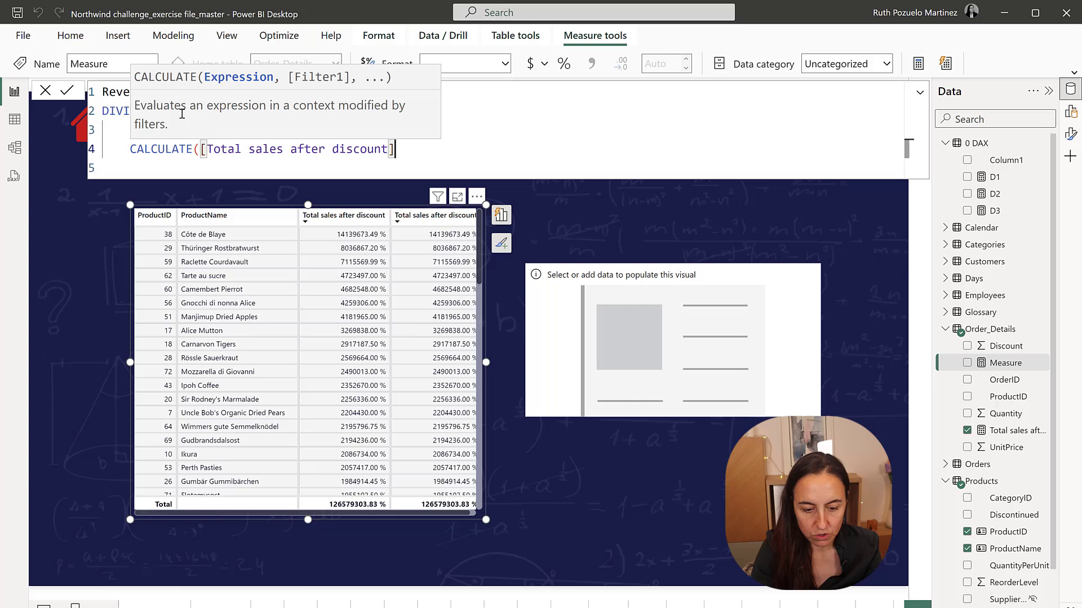
text(, all(pro)
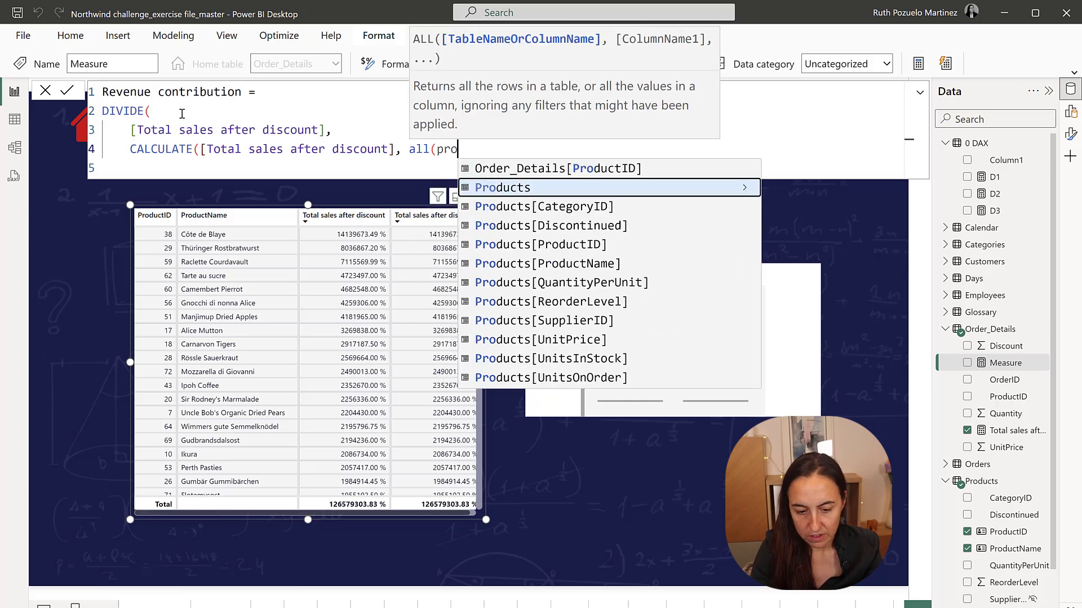
key(Tab)
text())
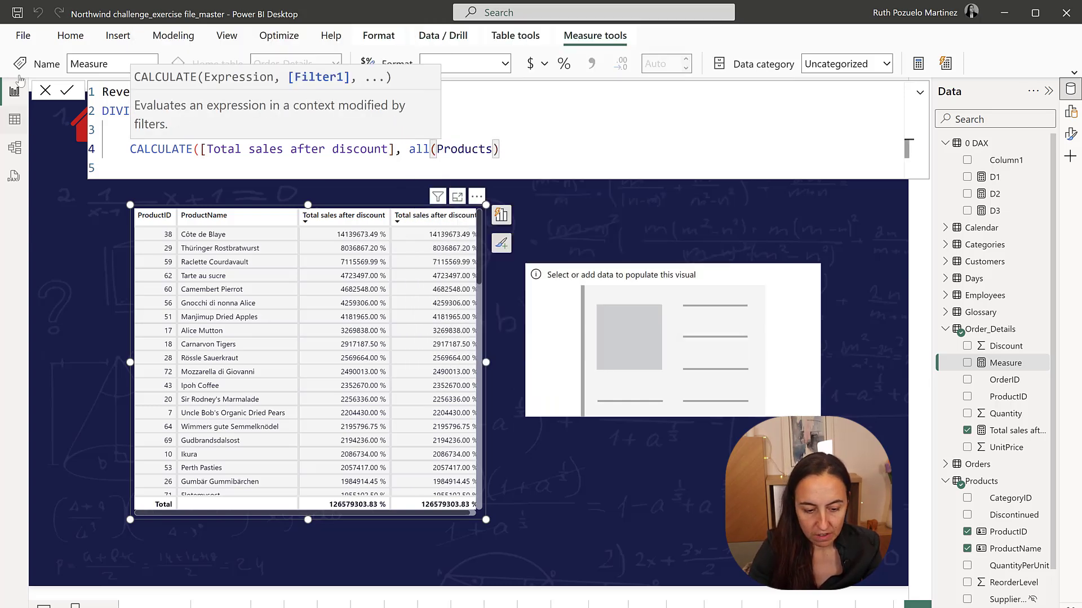
text())
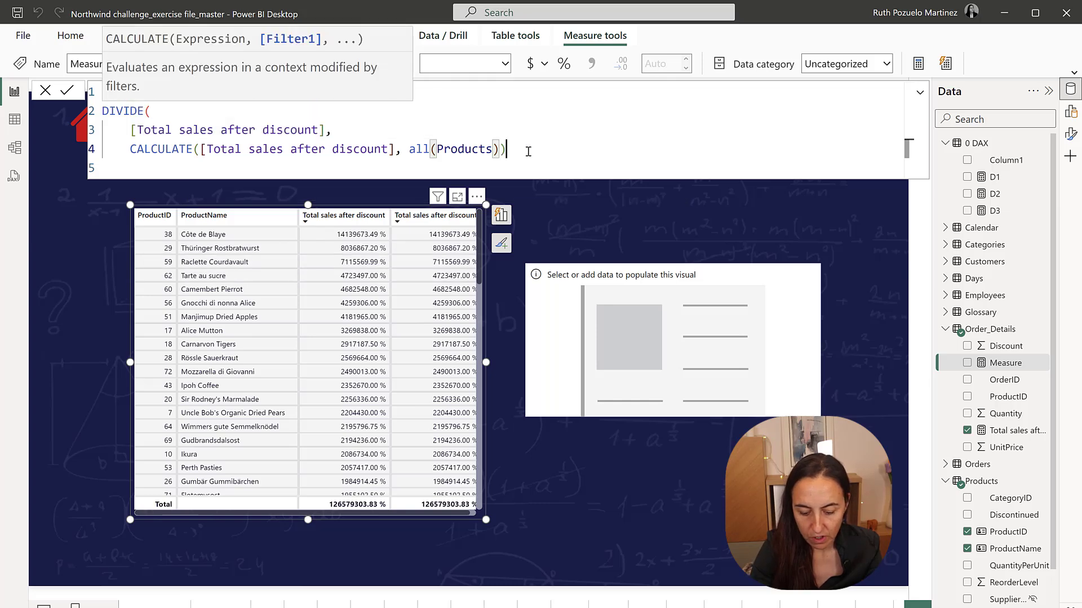
- Commit Revenue contribution and put it in the product table in place of Total sales after discount
key(Return)
click(501, 215)
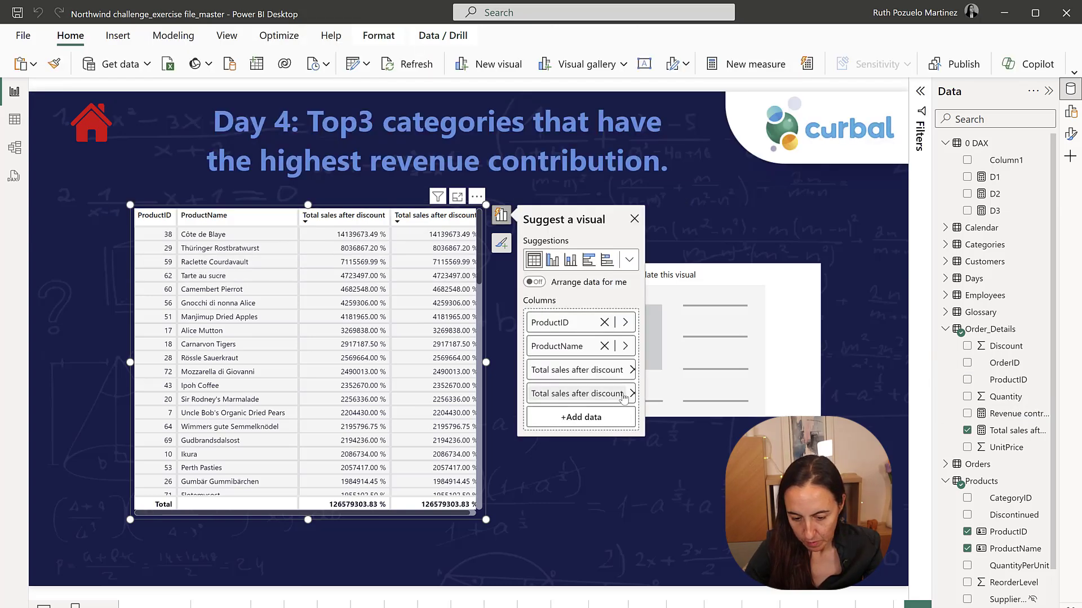
click(967, 431)
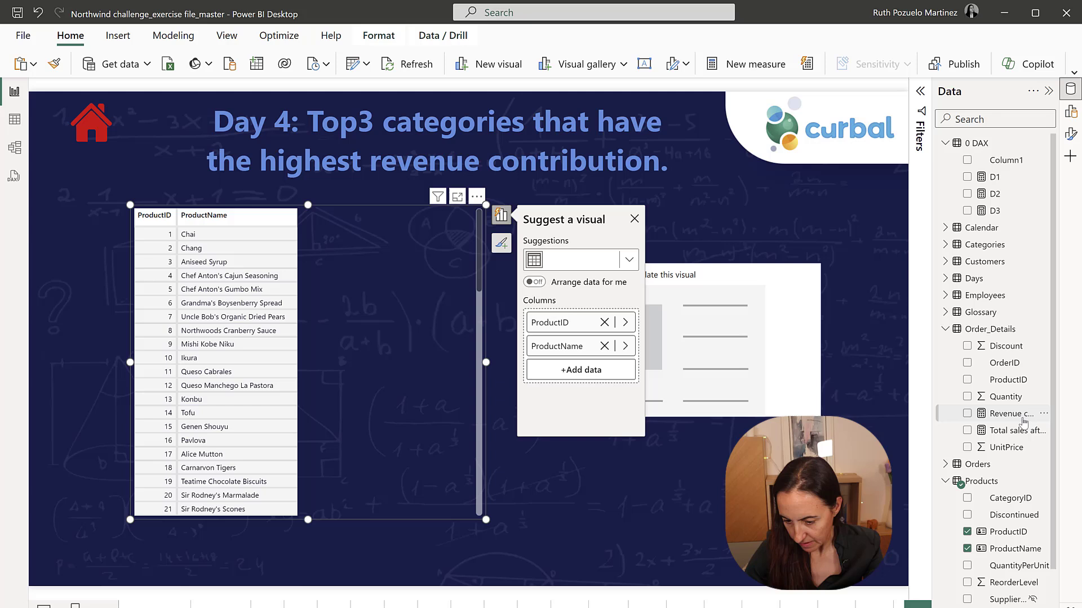
drag(1012, 414, 635, 374)
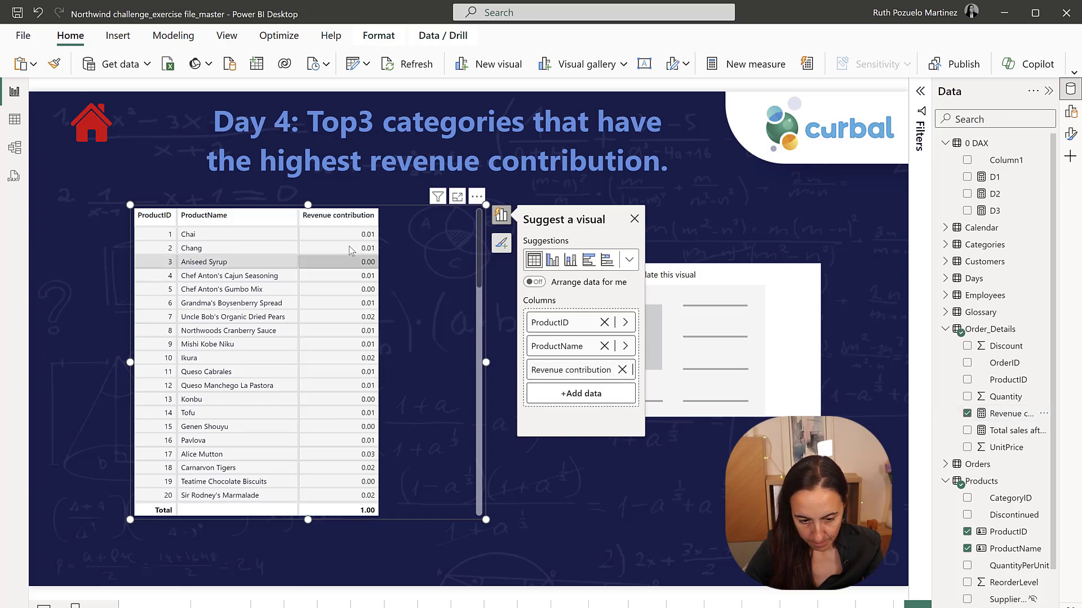
- Format Revenue contribution as a percentage and sort the table by it, highest first
click(1011, 413)
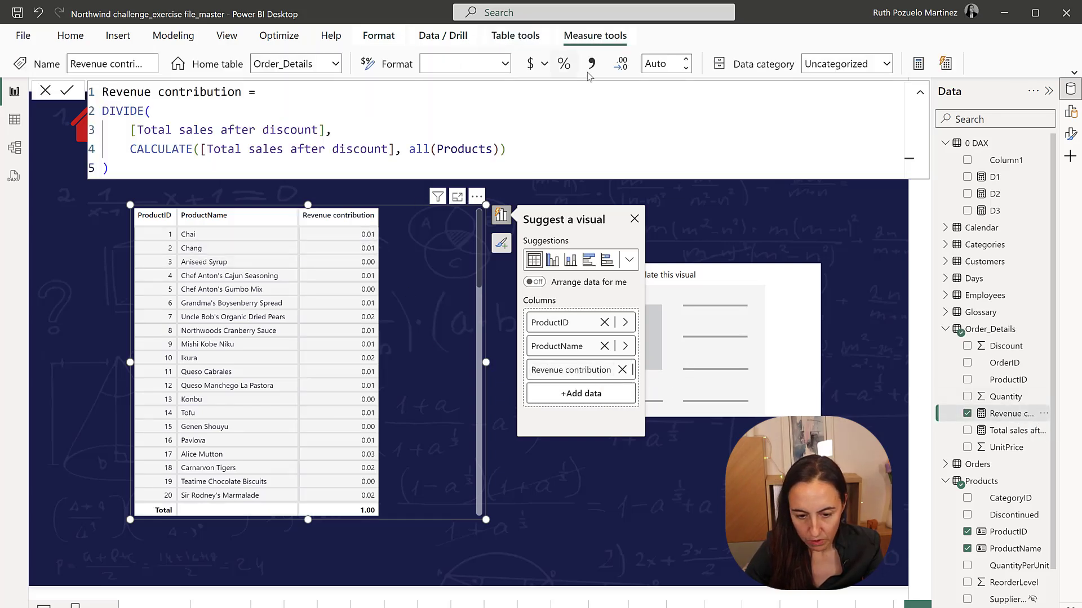
click(564, 64)
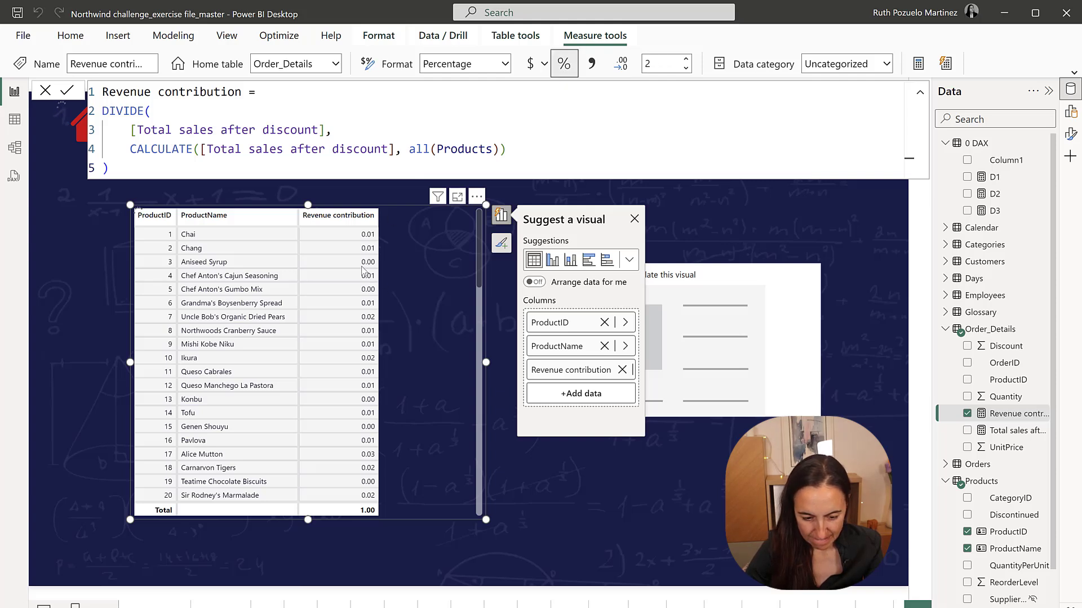
click(345, 219)
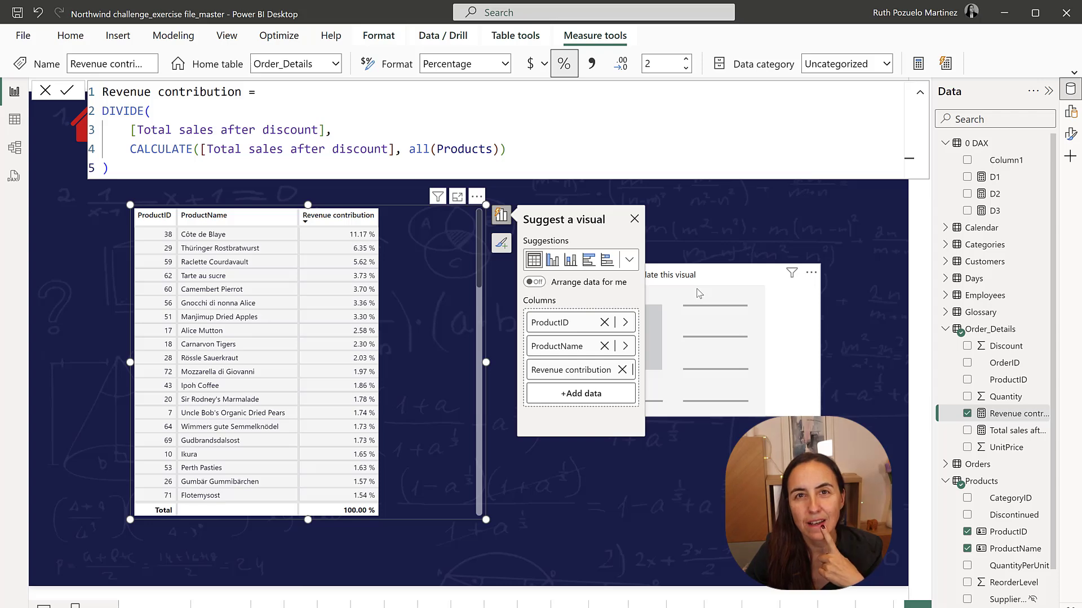
click(14, 176)
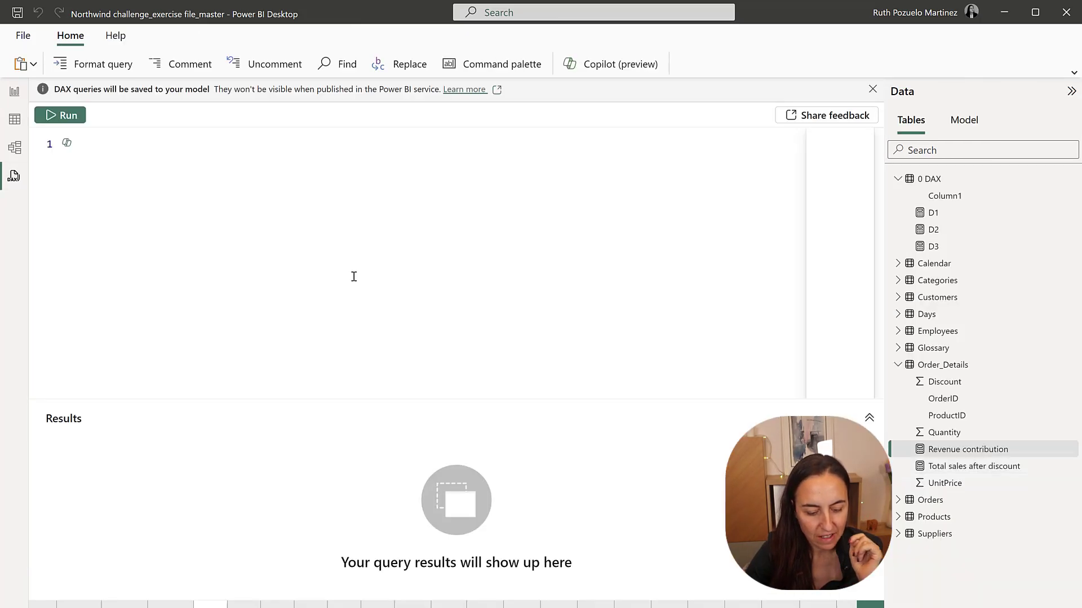
- Start an EVALUATE SUMMARIZE query over the Categories table
click(120, 150)
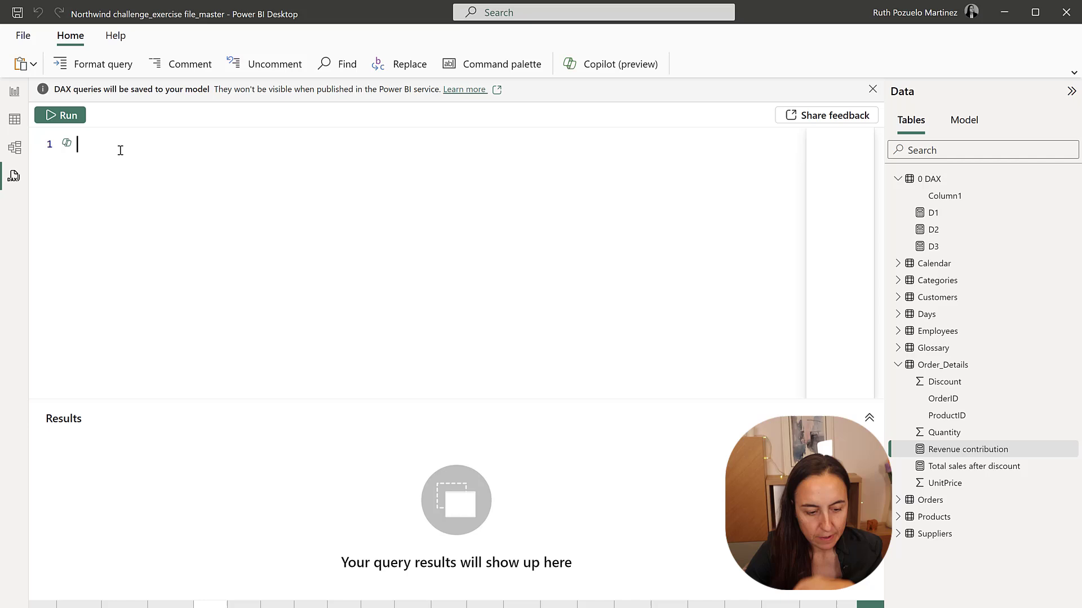
text(ev)
key(Tab)
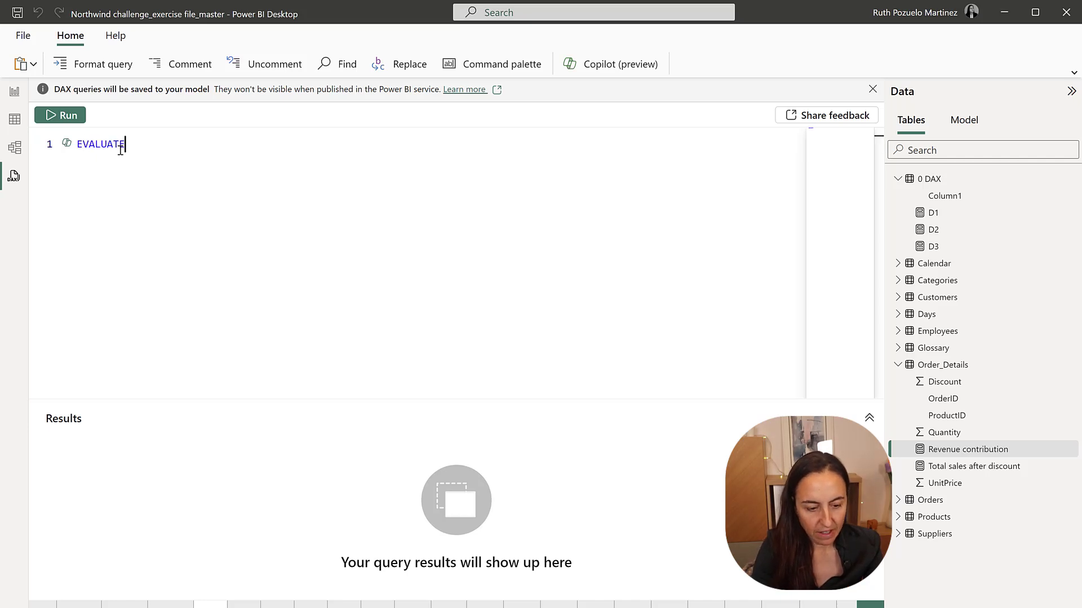
key(Return)
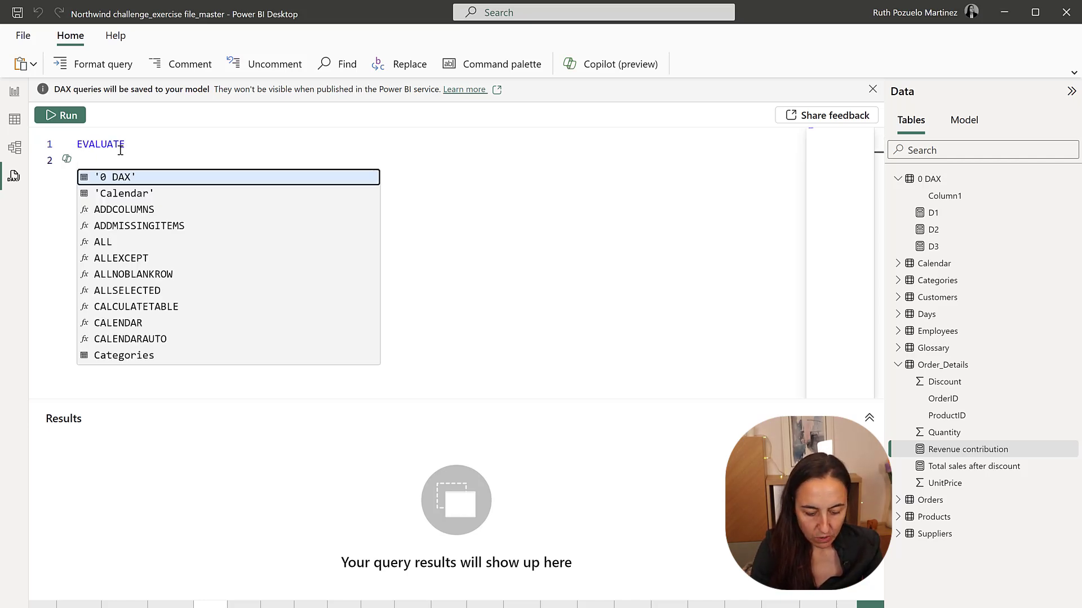
text(su)
key(Down)
key(Tab)
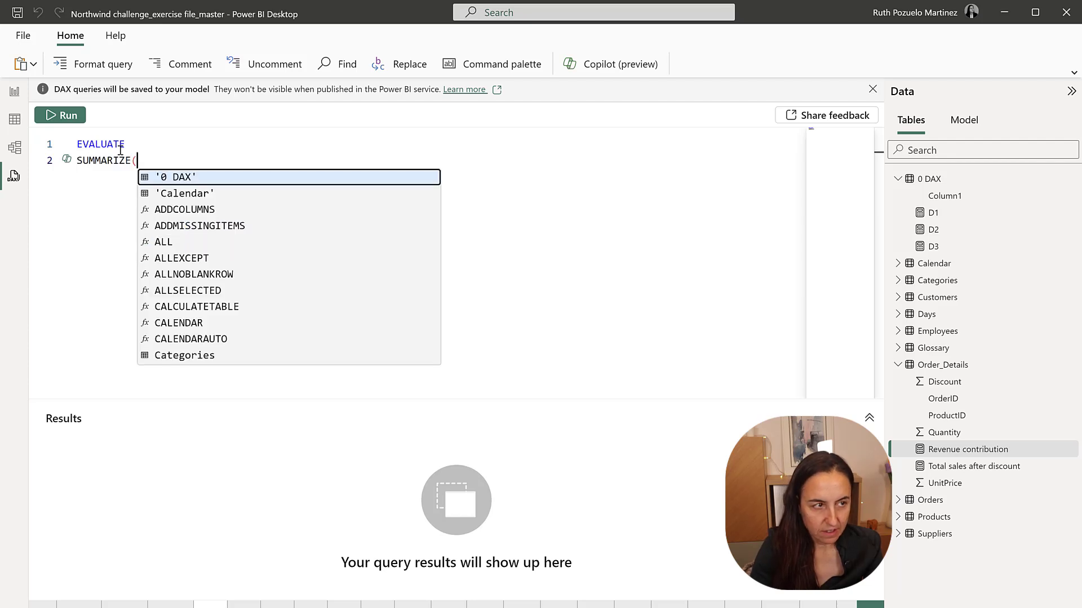
key(Return)
text(ca)
key(Down)
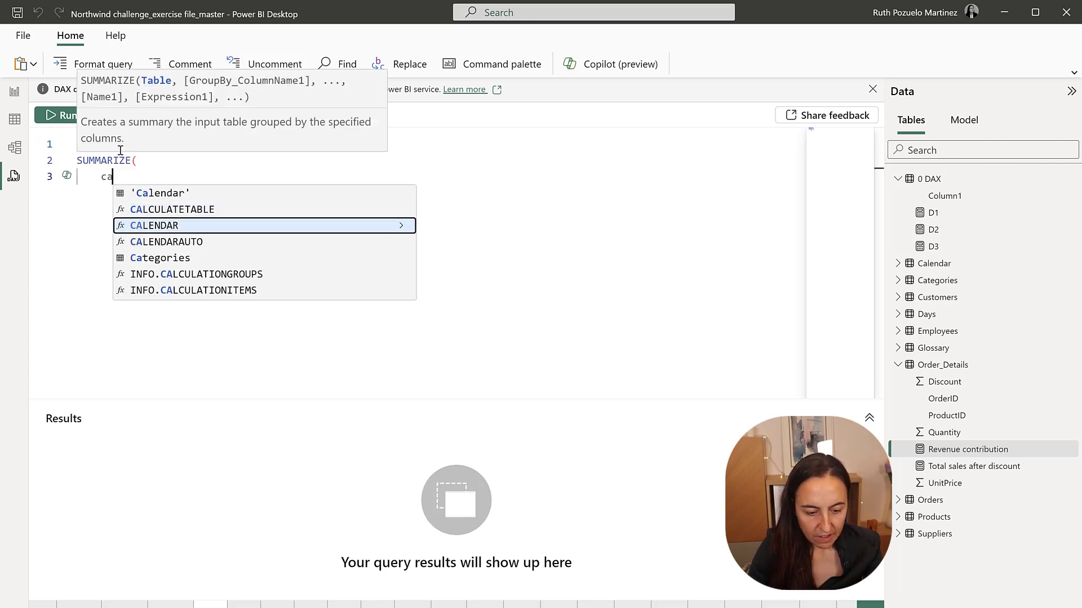
key(Down)
key(Down)
key(Tab)
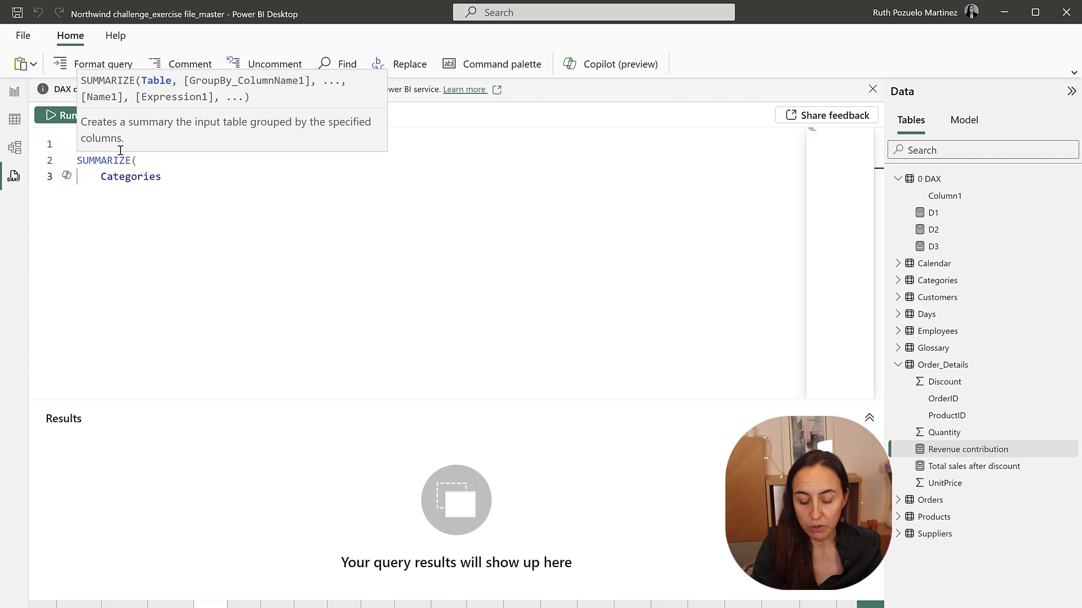
- Group by Categories[CategoryID] and Categories[CategoryName] and name a new "Revenue Contribution" column
text(, c)
key(Down)
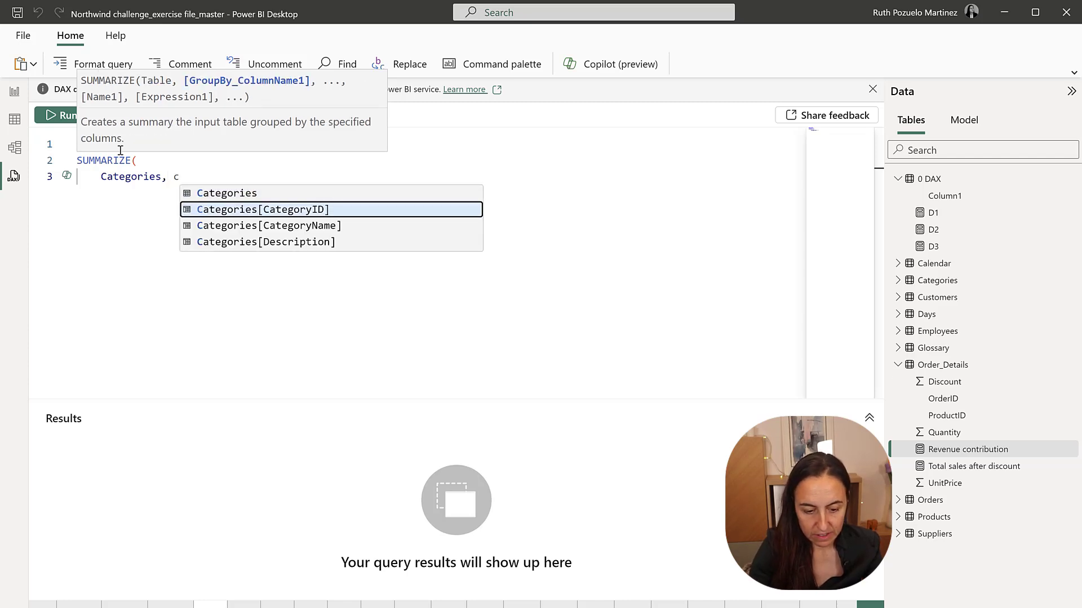
key(Tab)
text(, ca)
key(Down)
key(Down)
key(Tab)
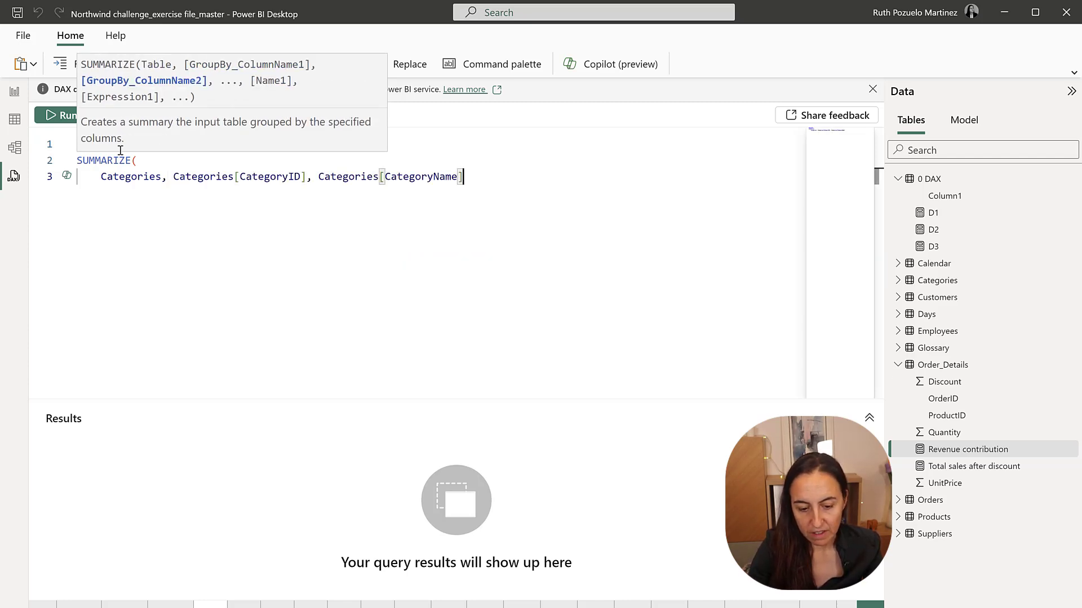
text(,)
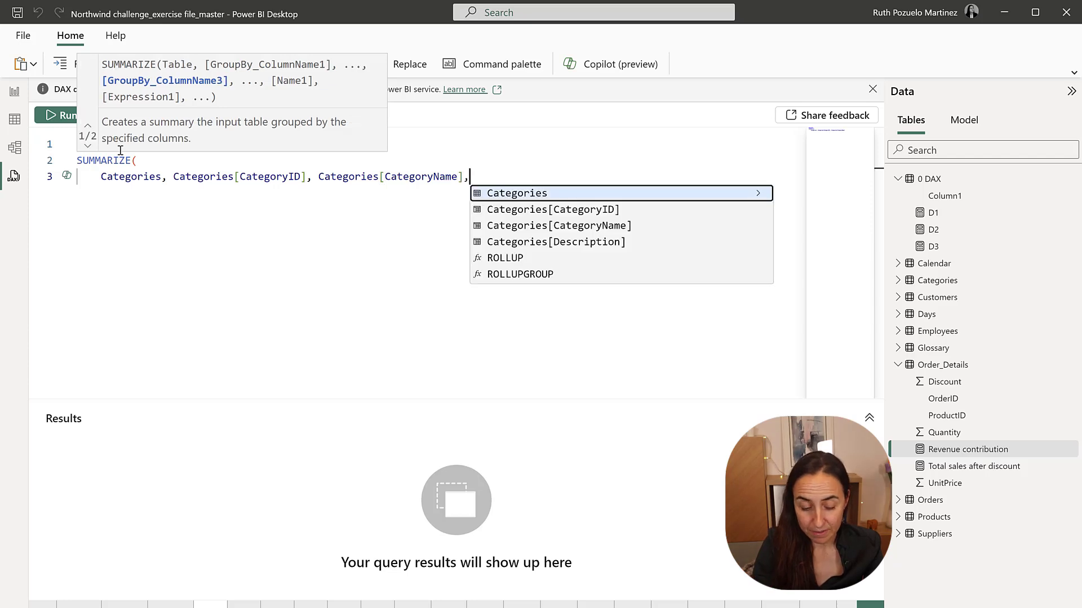
key(Return)
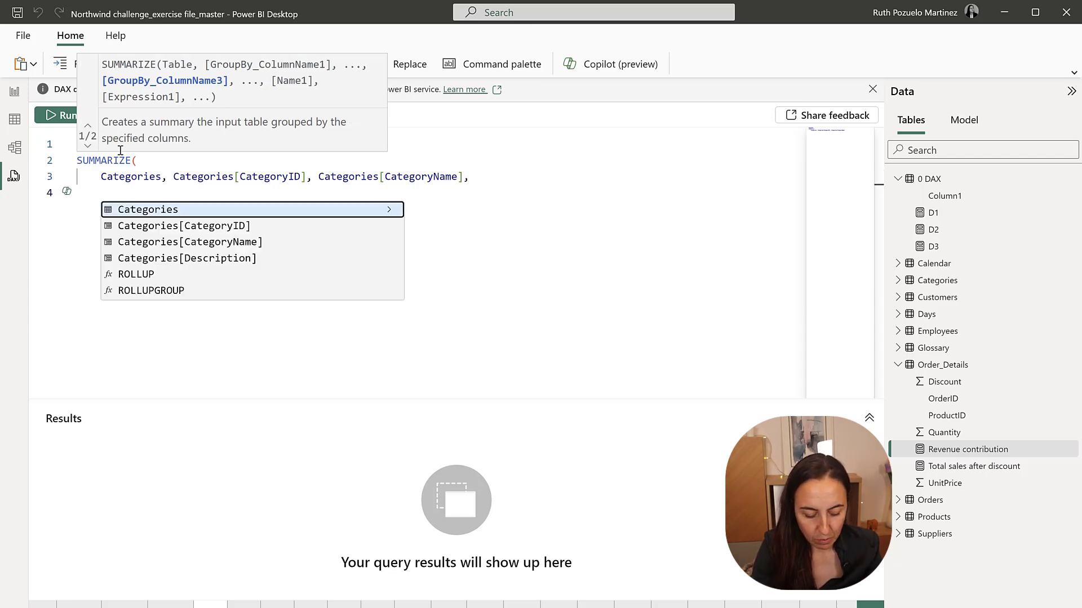
text(")
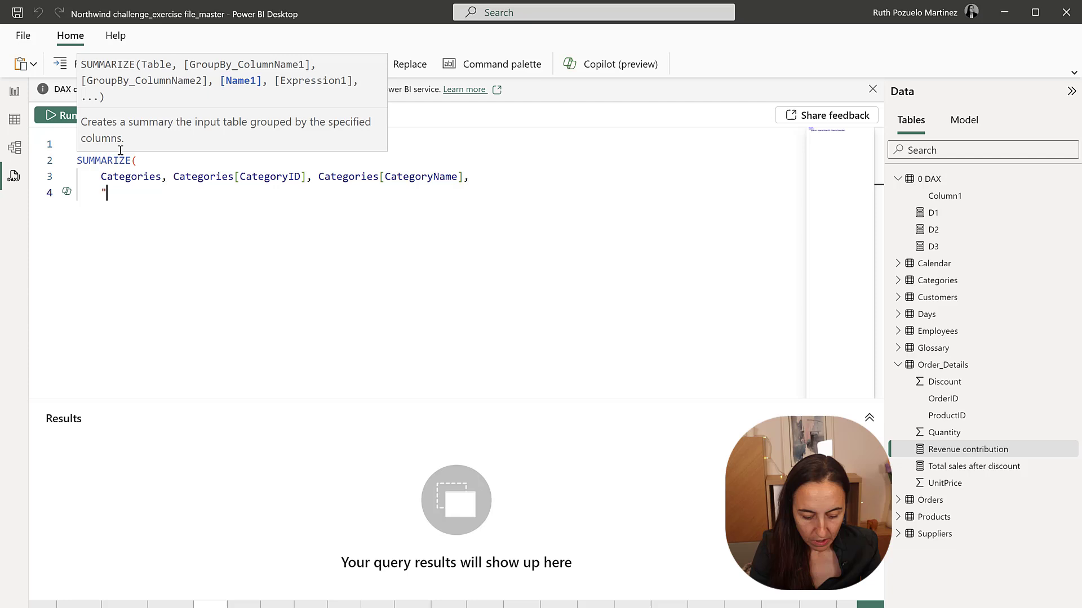
text(Revenue)
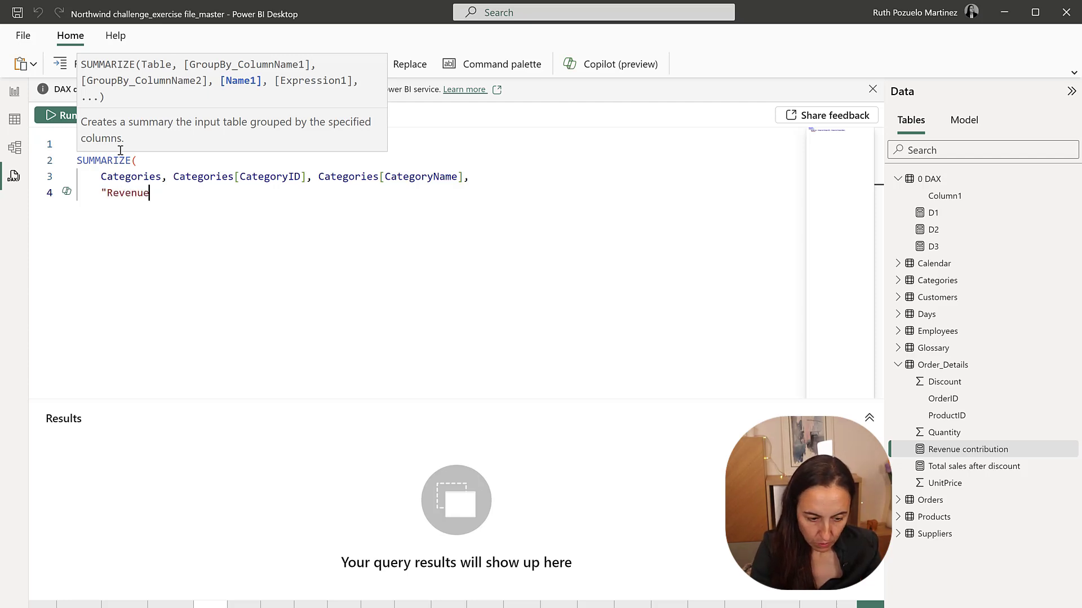
text( Contribu)
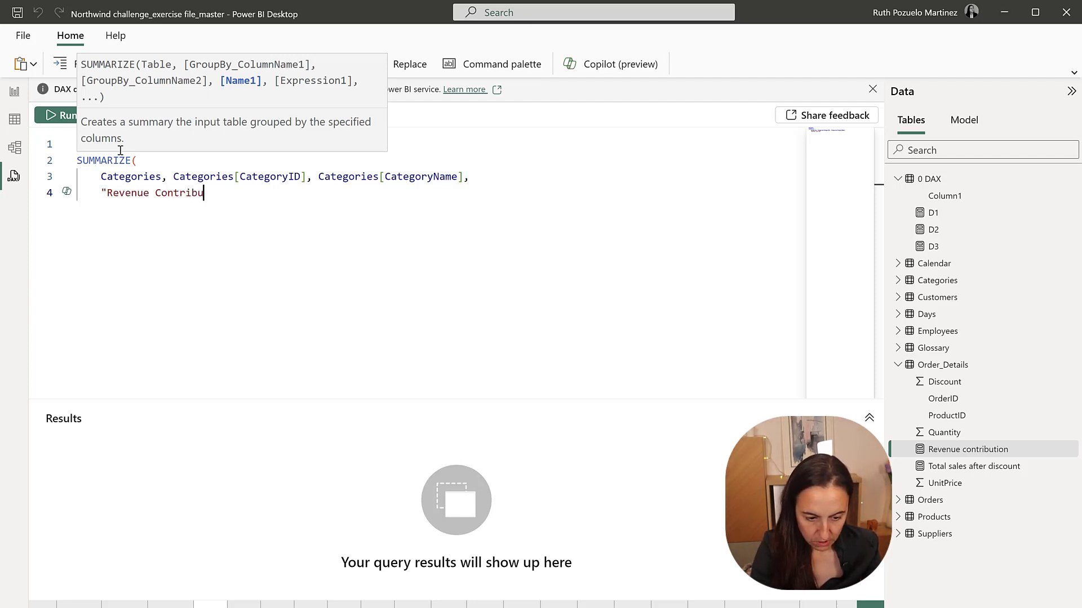
text(tion",)
- Define the column as DIVIDE([Total sales after discount], CALCULATE([Total sales after discount], ALL(Products)))
key(Return)
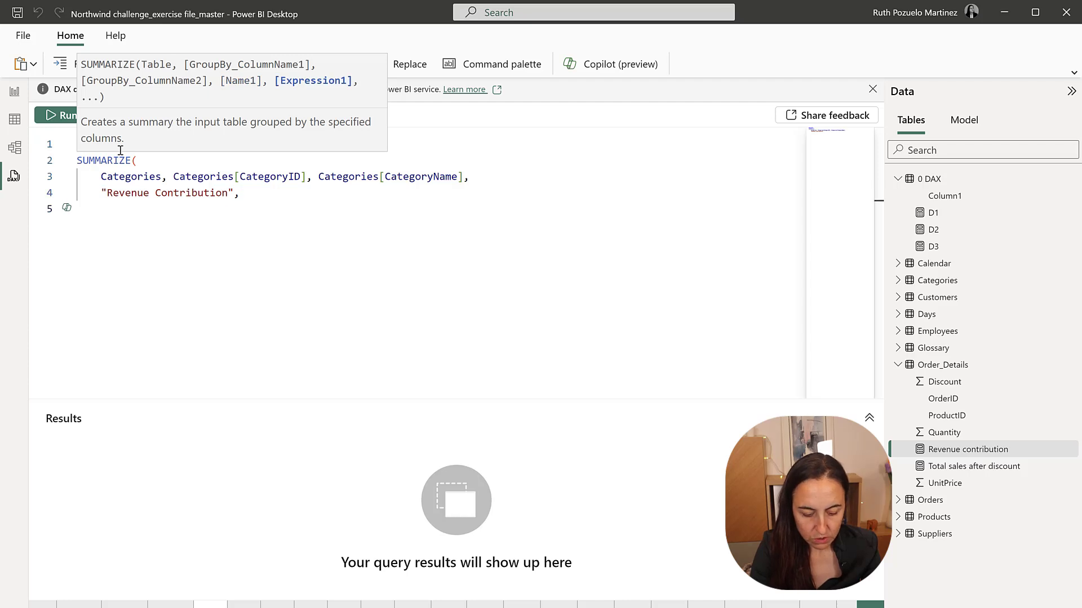
text(divide()
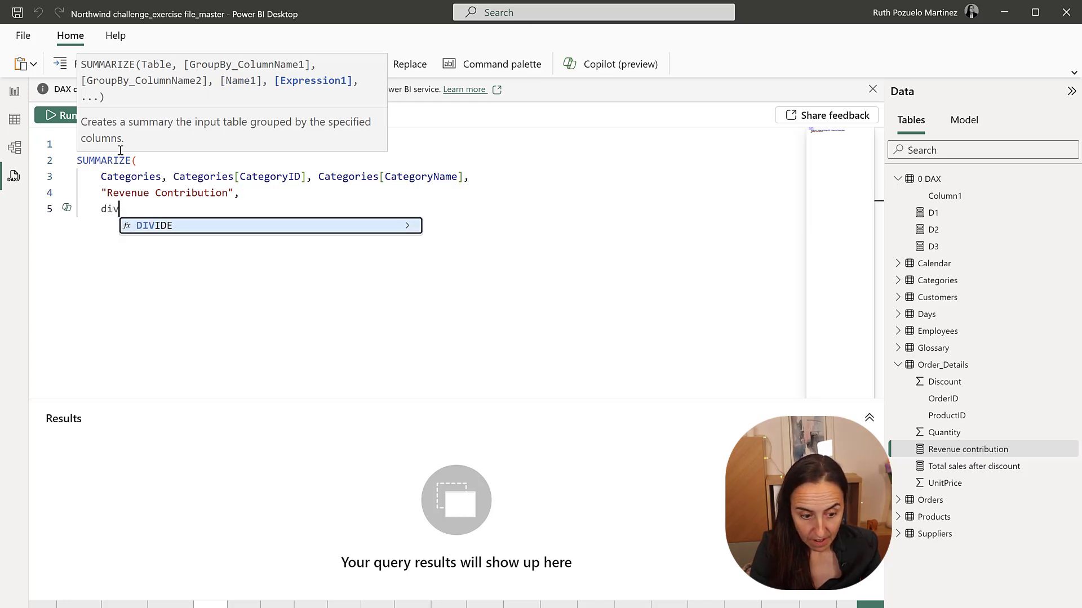
key(Return)
text([)
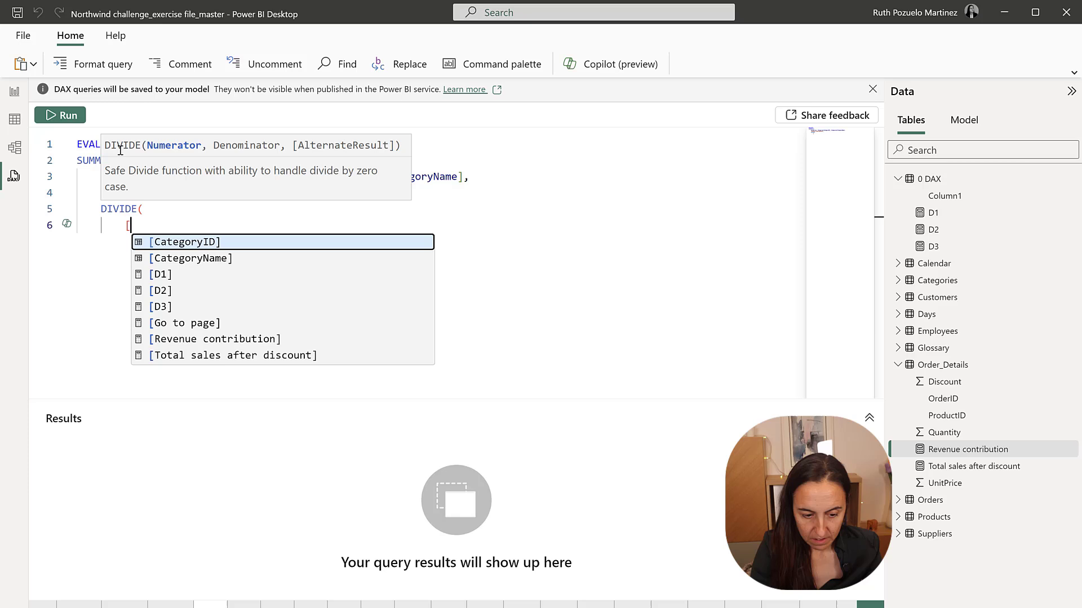
text(to)
key(Return)
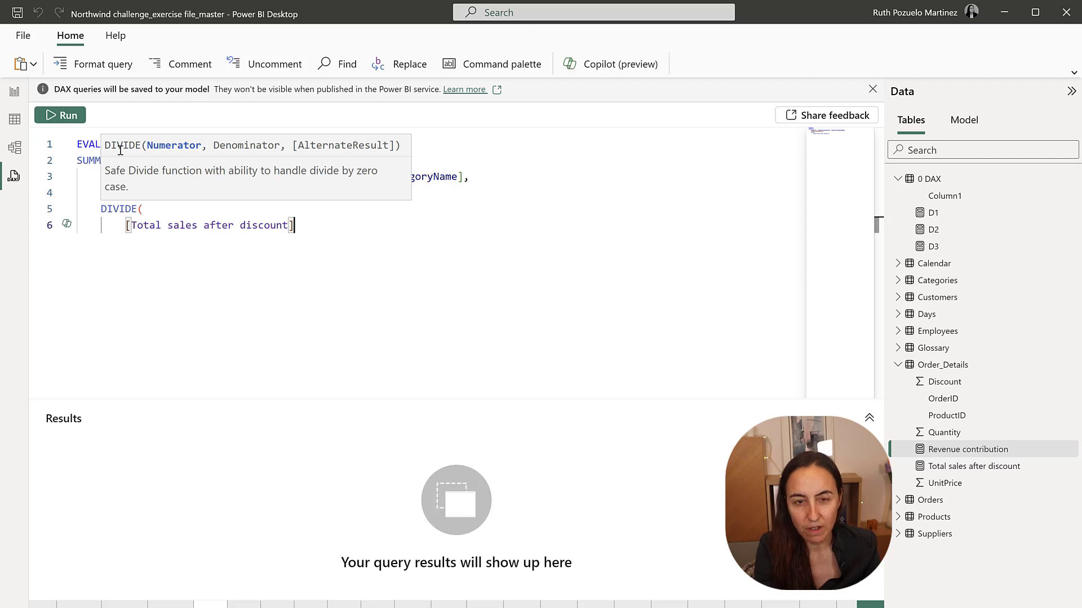
text(,)
key(Return)
text(c)
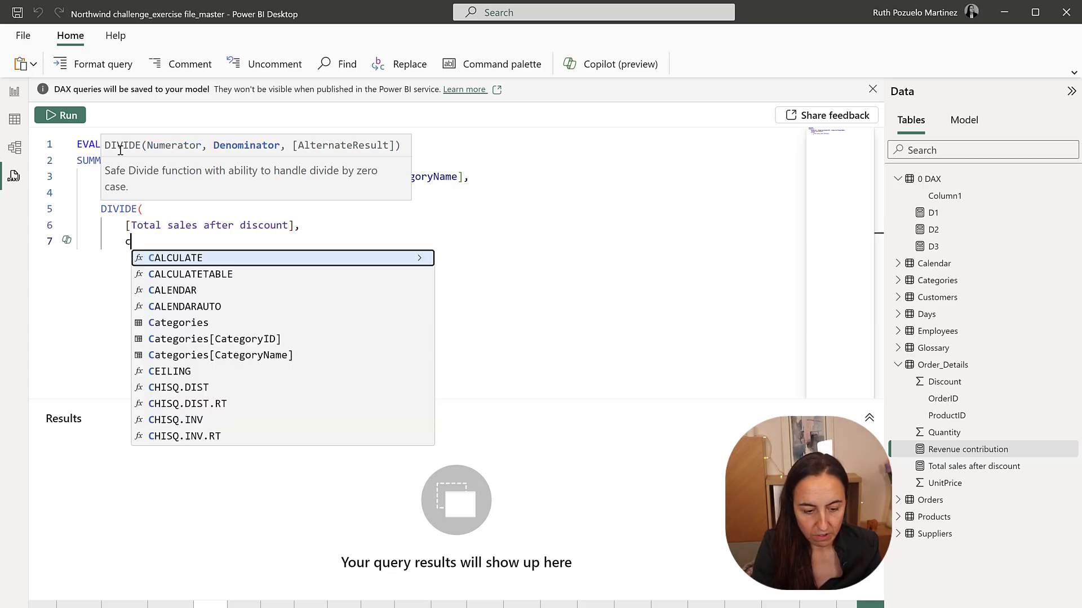
text(alculate([)
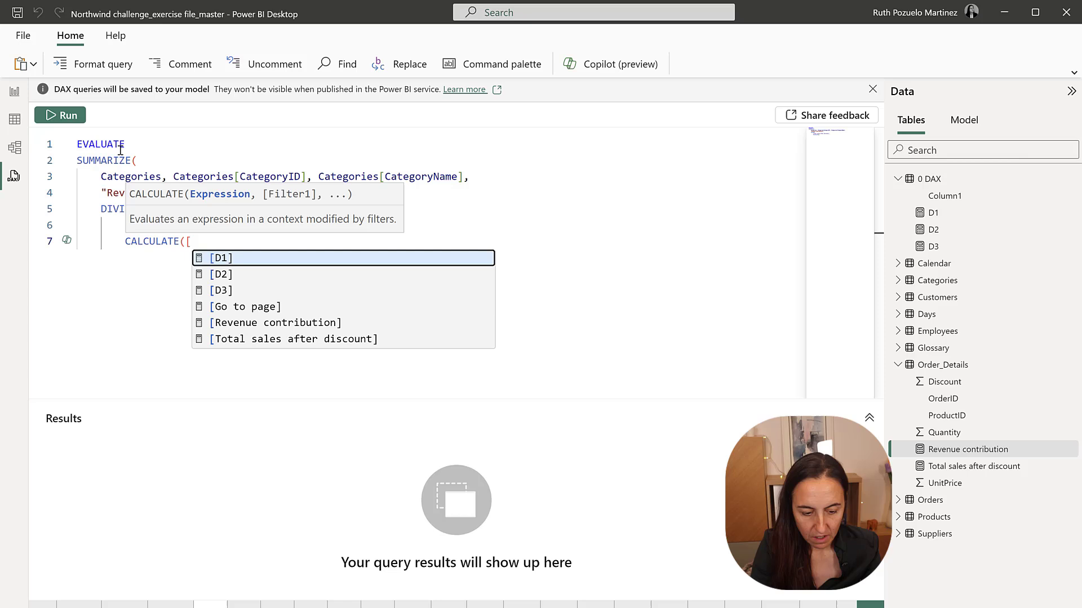
key(Down)
key(Down)
key(Down)
key(Down)
key(Down)
key(Return)
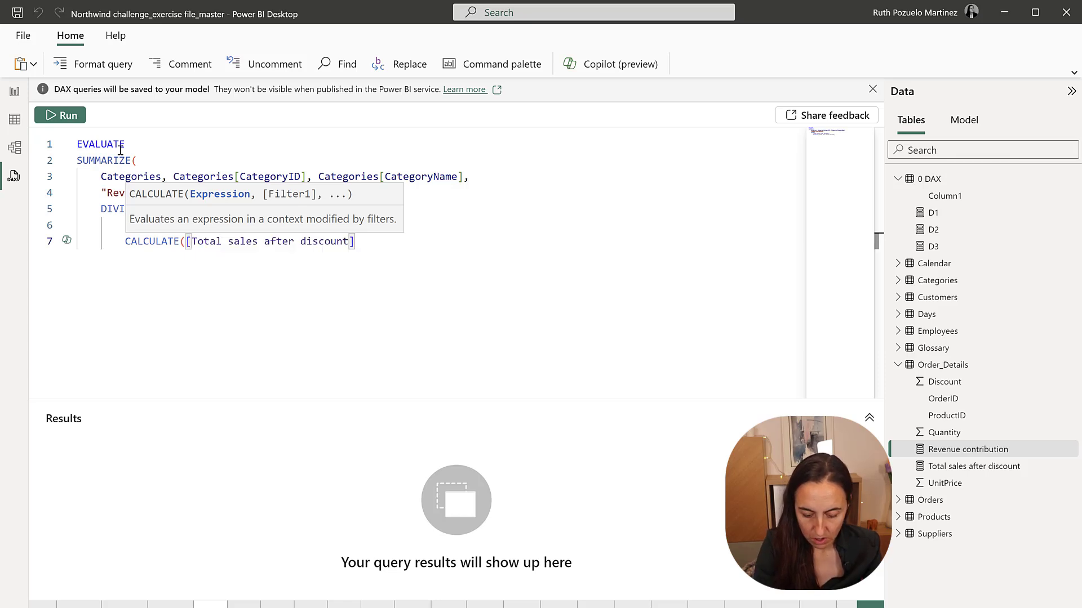
text(, All)
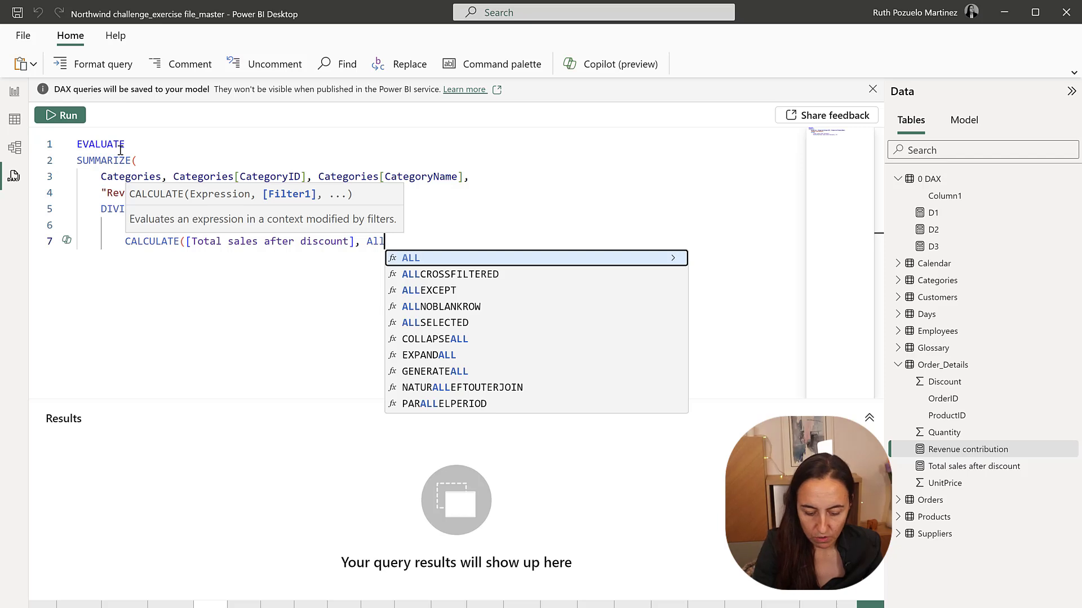
key(Return)
text(P)
key(Return)
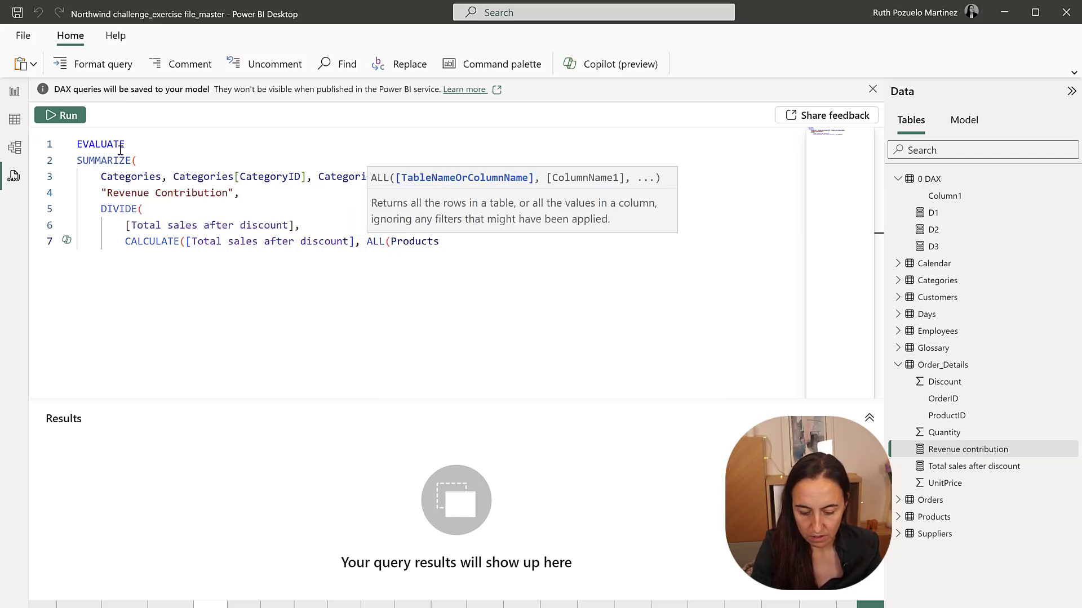
text()))))
- Run the query, which shows Beverages leading at 0.21, and copy its SUMMARIZE expression
key(F5)
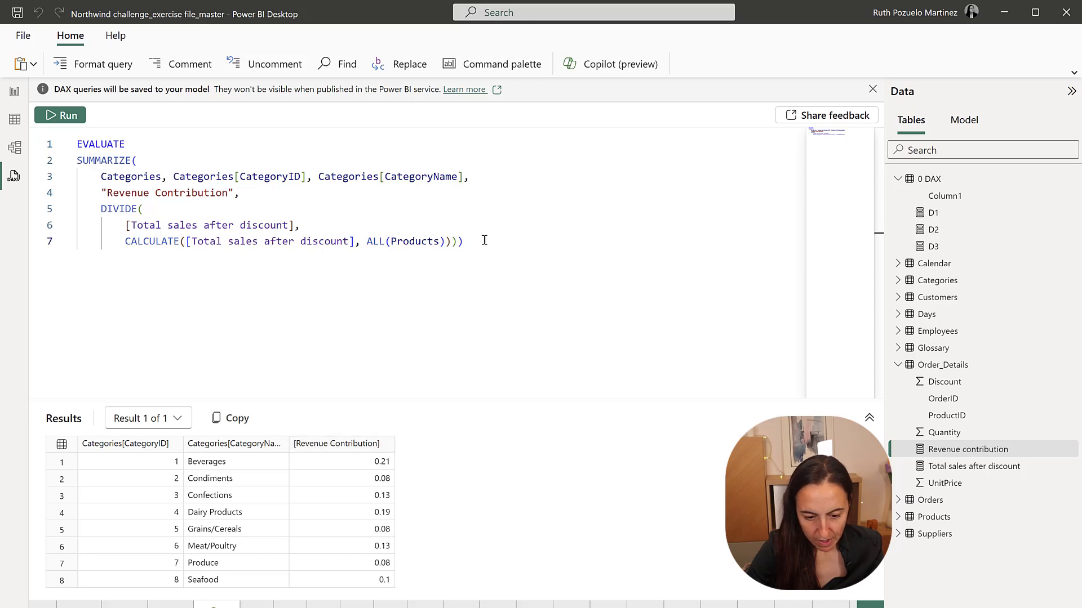
drag(484, 240, 65, 158)
key(ctrl+c)
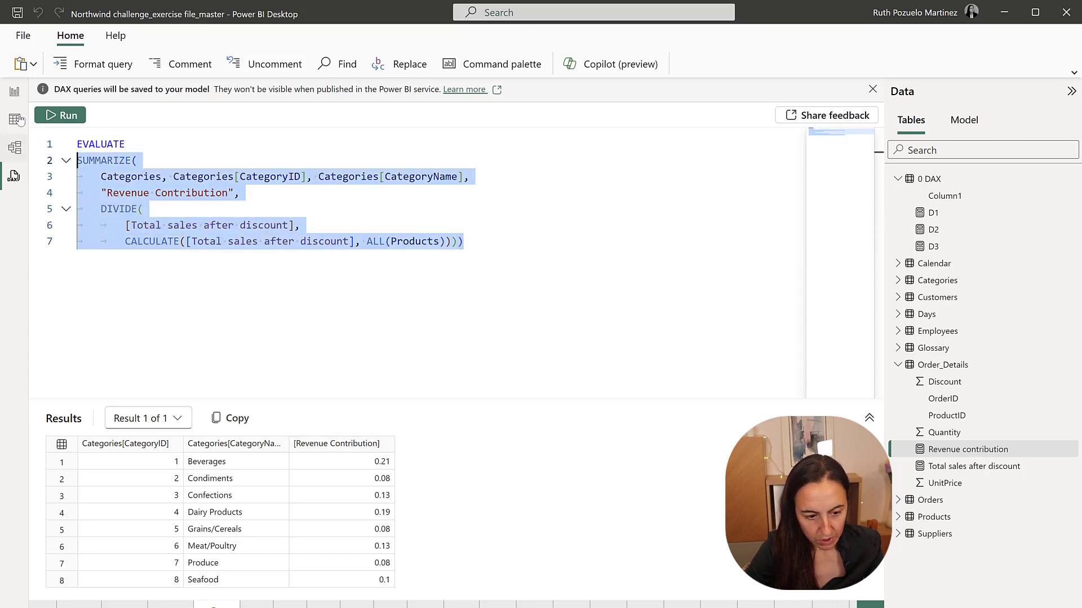
click(15, 92)
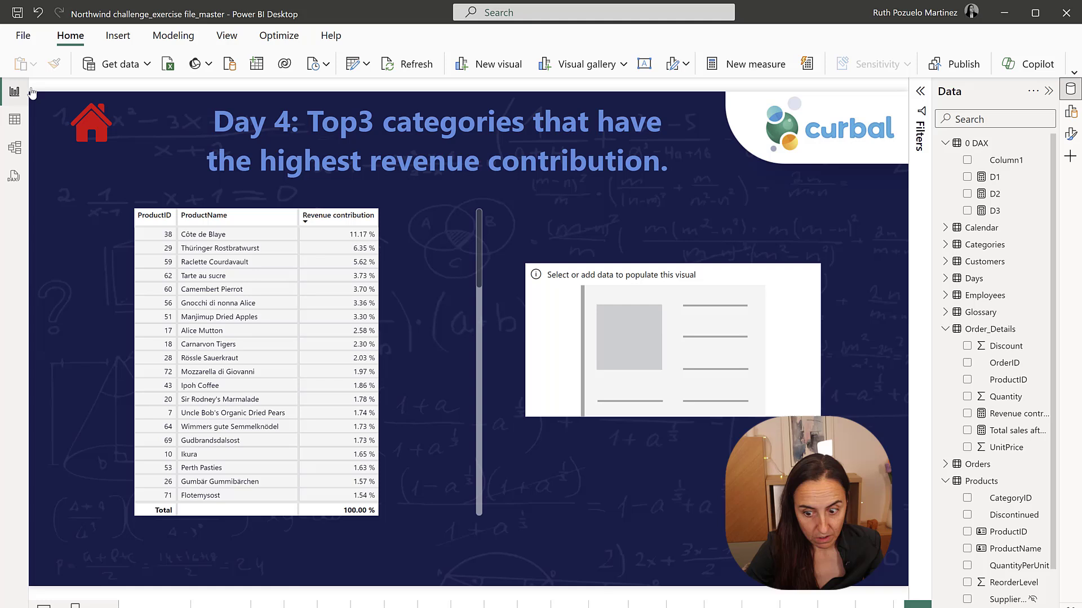
- Create a D4 measure in the 0 DAX table containing the pasted, indented SUMMARIZE expression
right_click(979, 145)
click(923, 169)
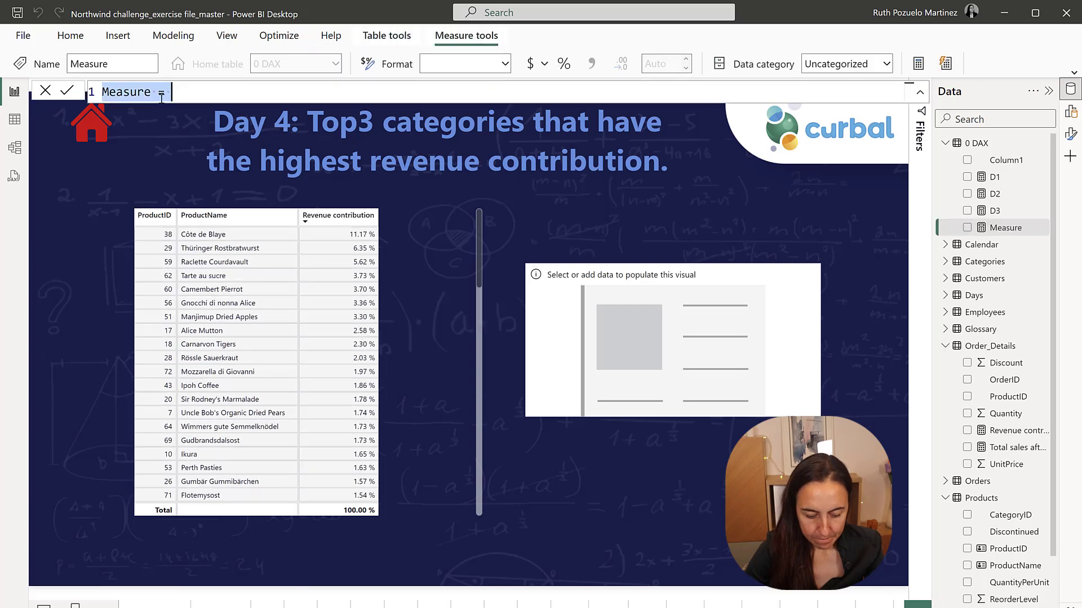
text(D4 =)
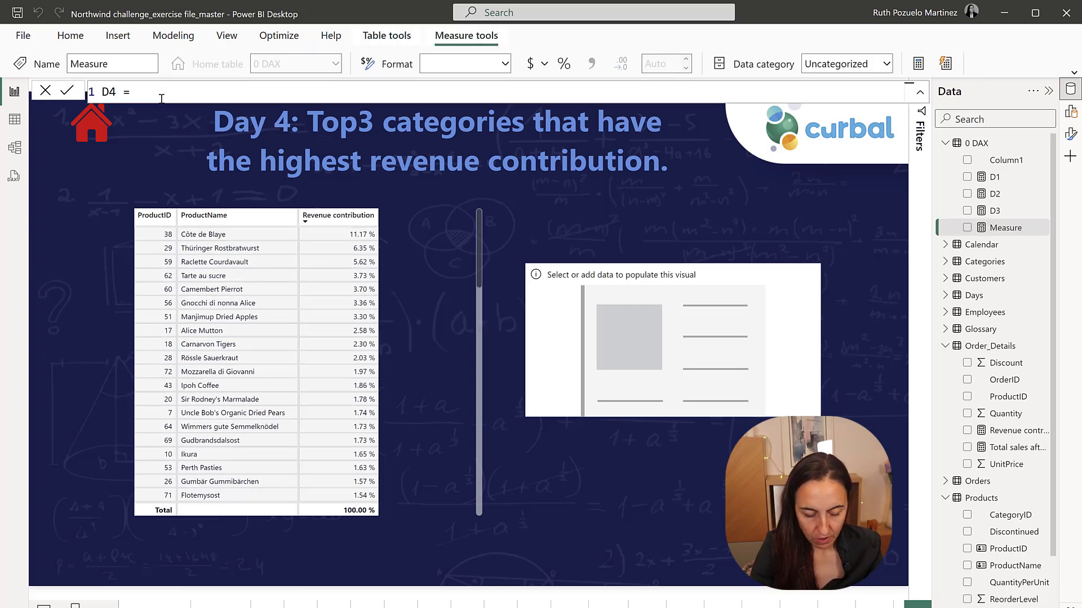
key(ctrl+v)
drag(549, 205, 90, 117)
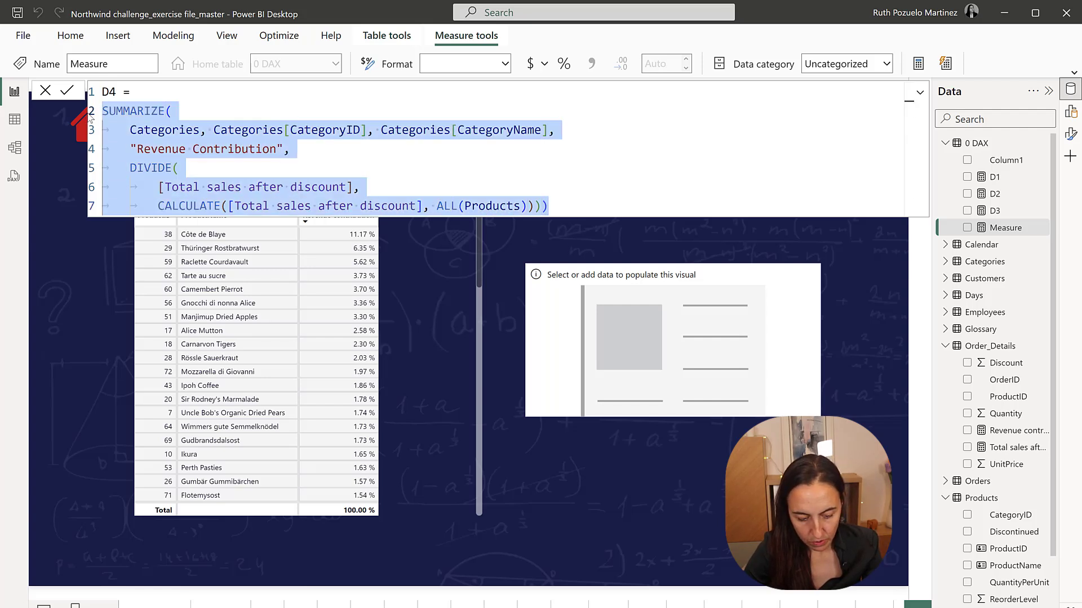
key(Tab)
click(149, 92)
key(Return)
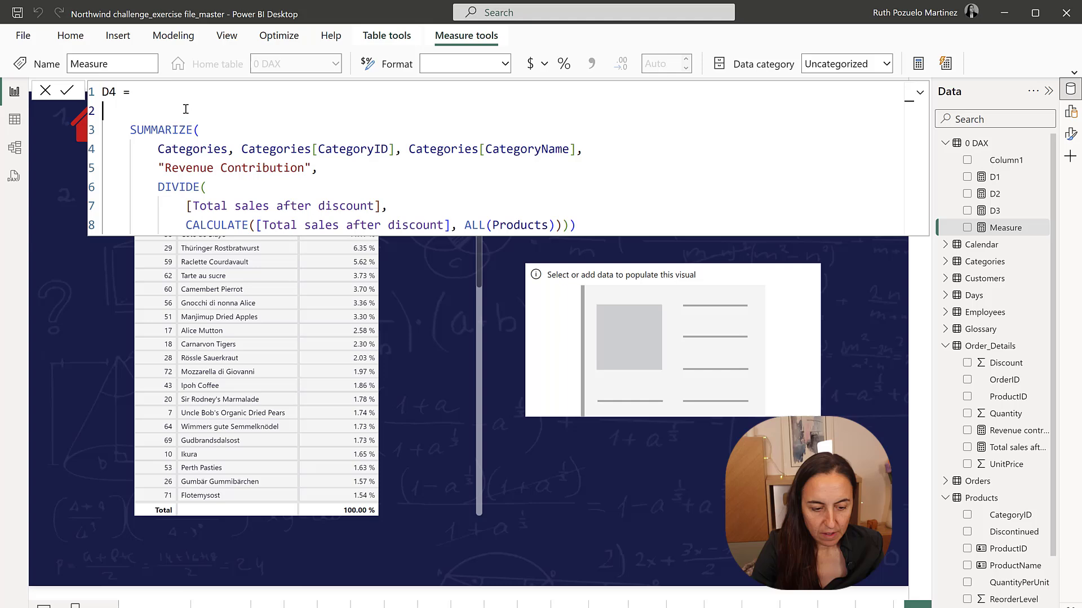
- Wrap the expression in TOPN(3, …, [Revenue Contribution], desc)
text(topn)
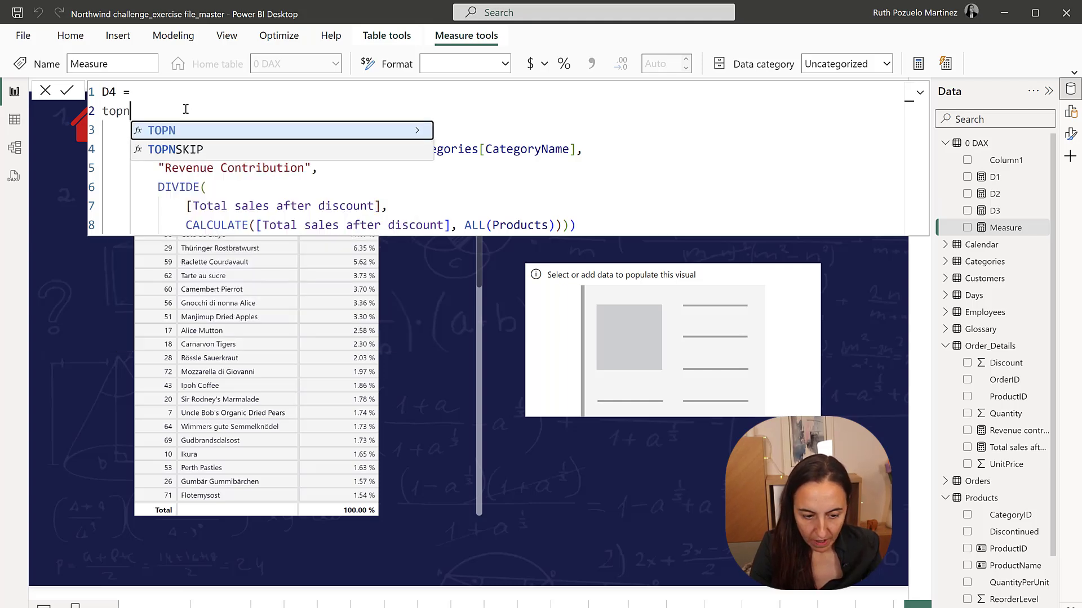
key(Tab)
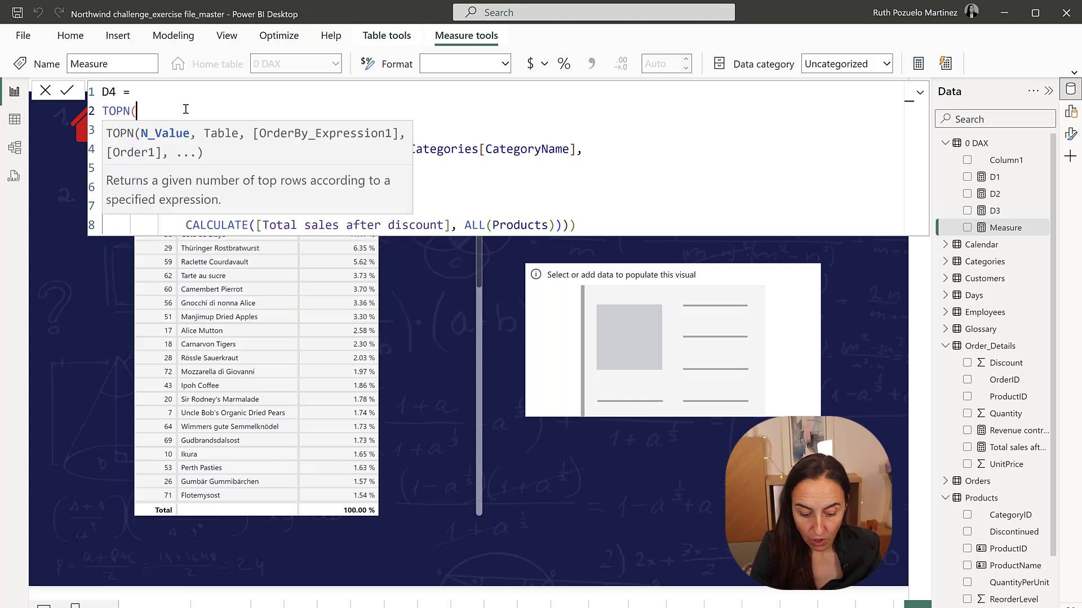
text(3)
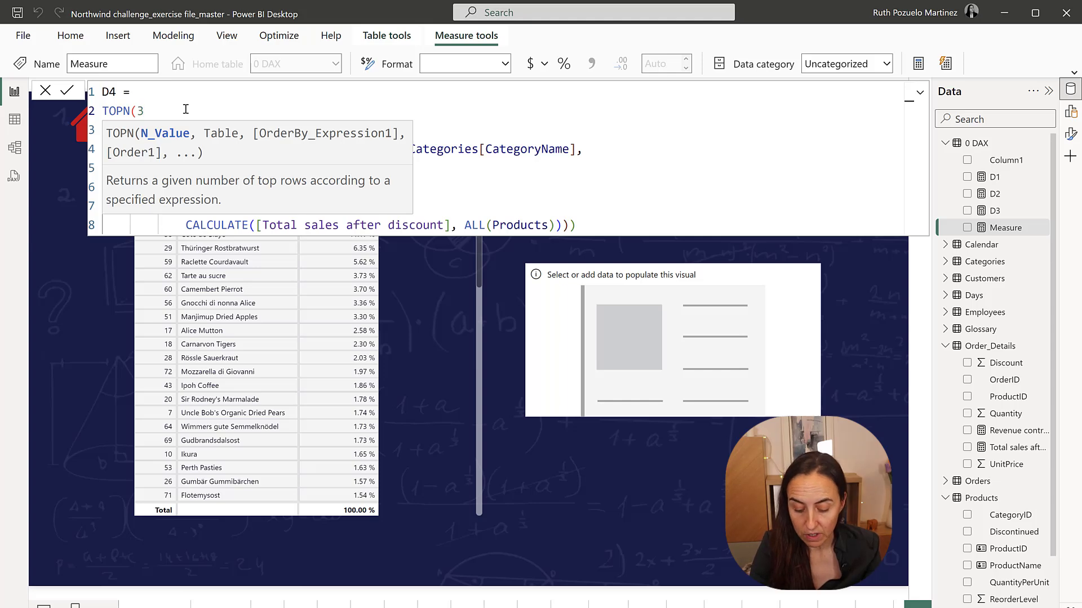
text(,)
click(639, 231)
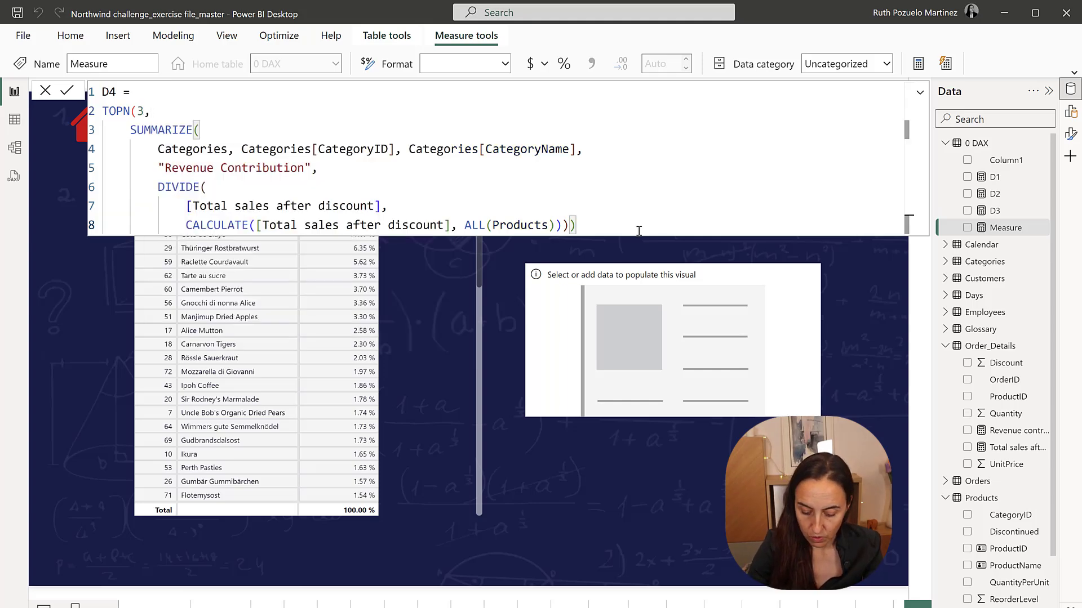
text(,)
key(shift+Return)
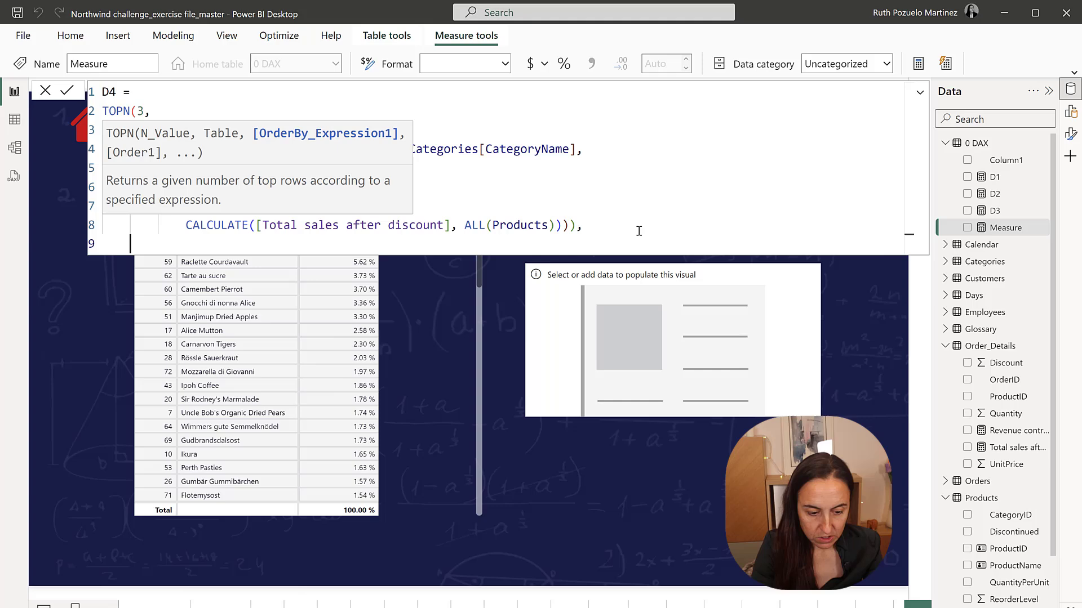
text([Revenue Contribution],)
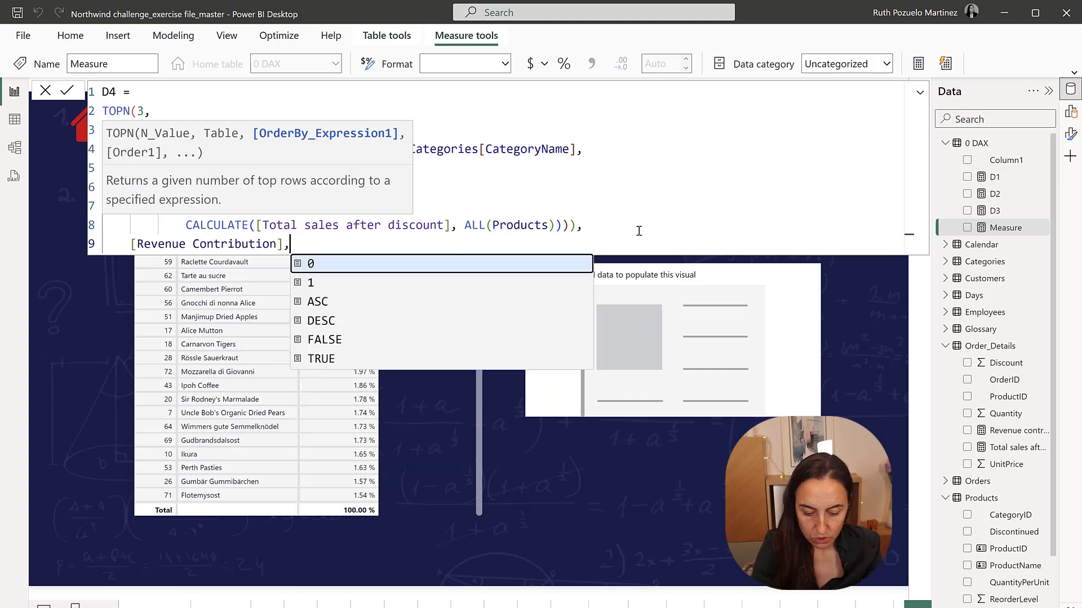
text( desc))
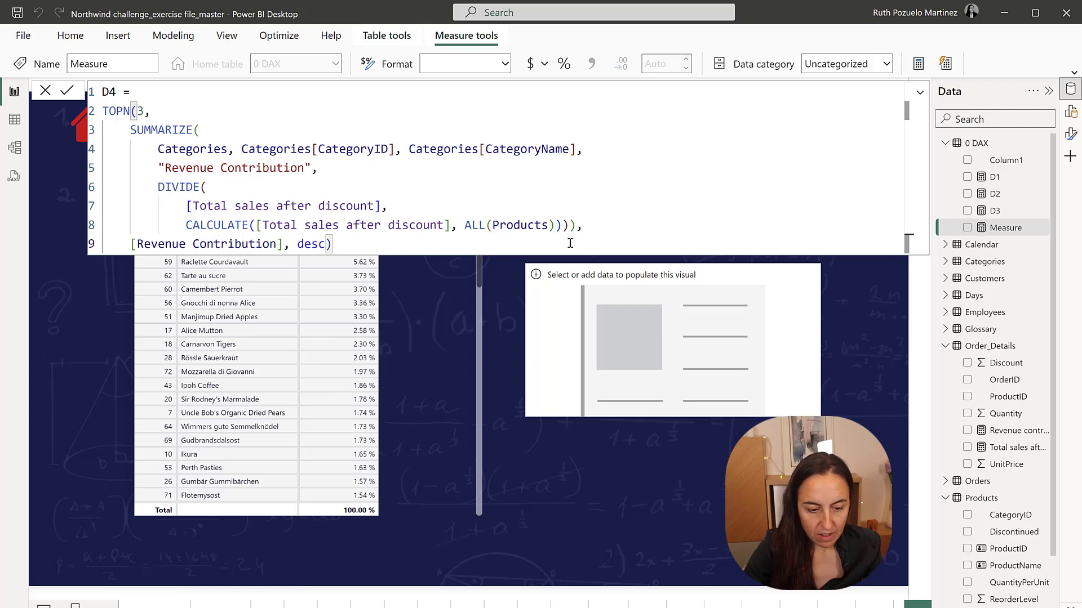
drag(416, 237, 89, 117)
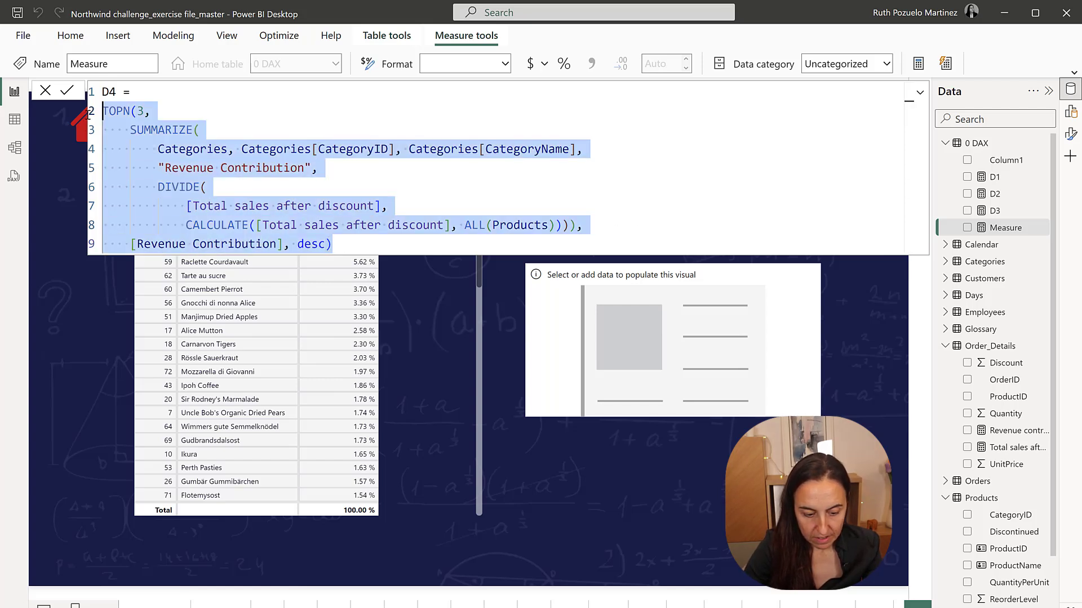
- Indent the TOPN expression and insert CONCATENATEX above it
key(Tab)
click(164, 93)
key(Return)
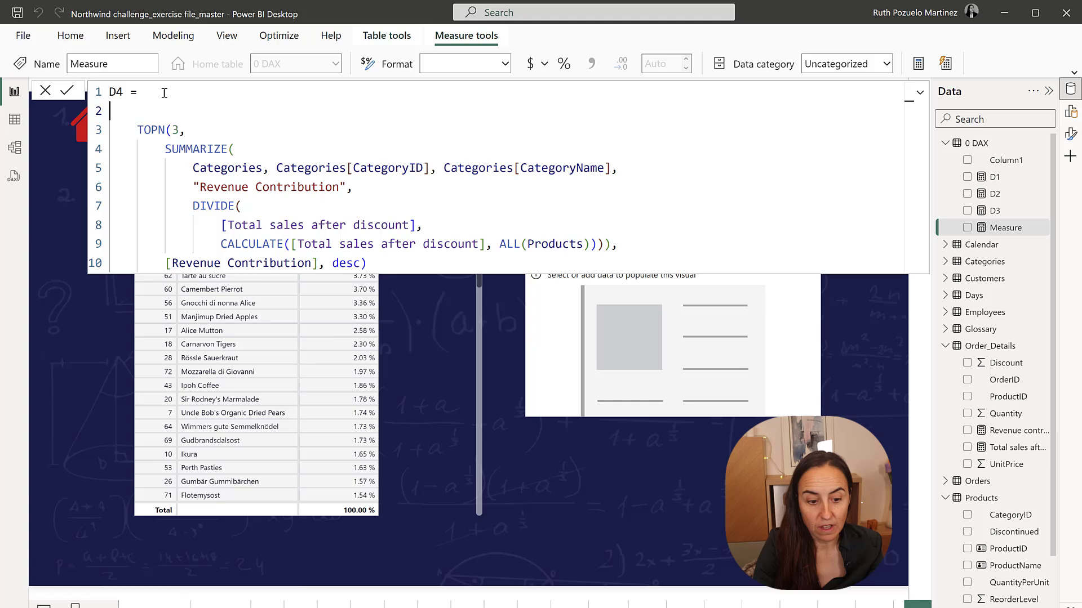
text(con)
key(Down)
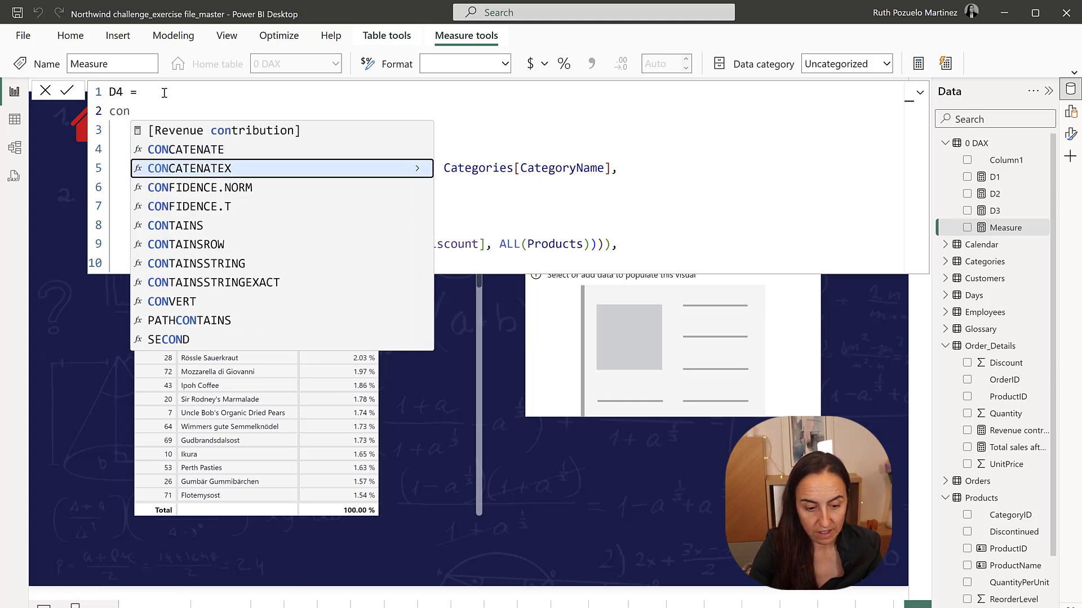
key(Tab)
key(Escape)
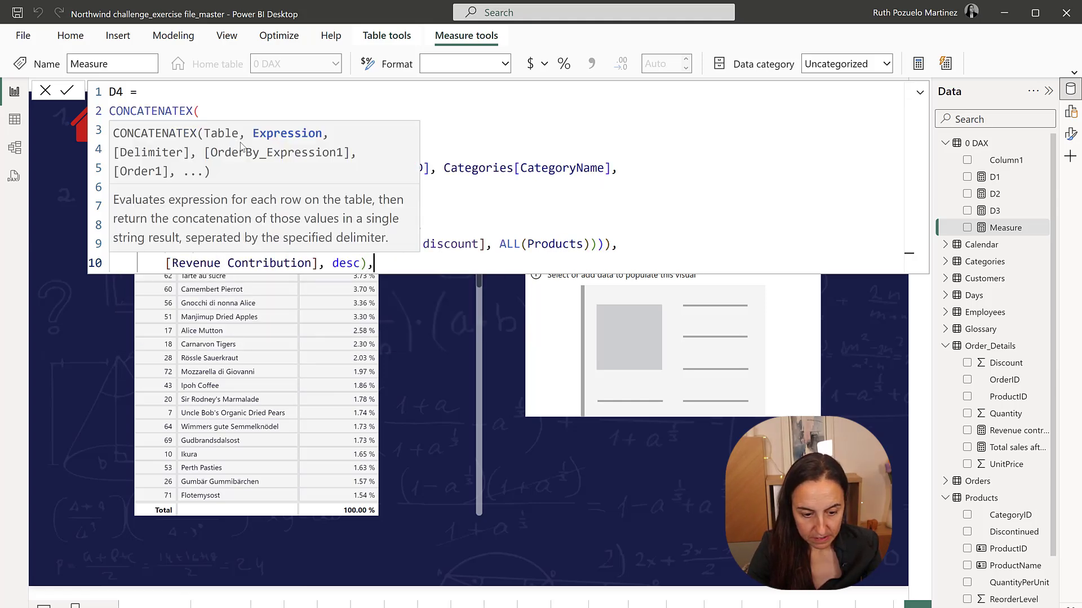
- Add Categories[CategoryName] and a ", " separator as CONCATENATEX arguments
key(Return)
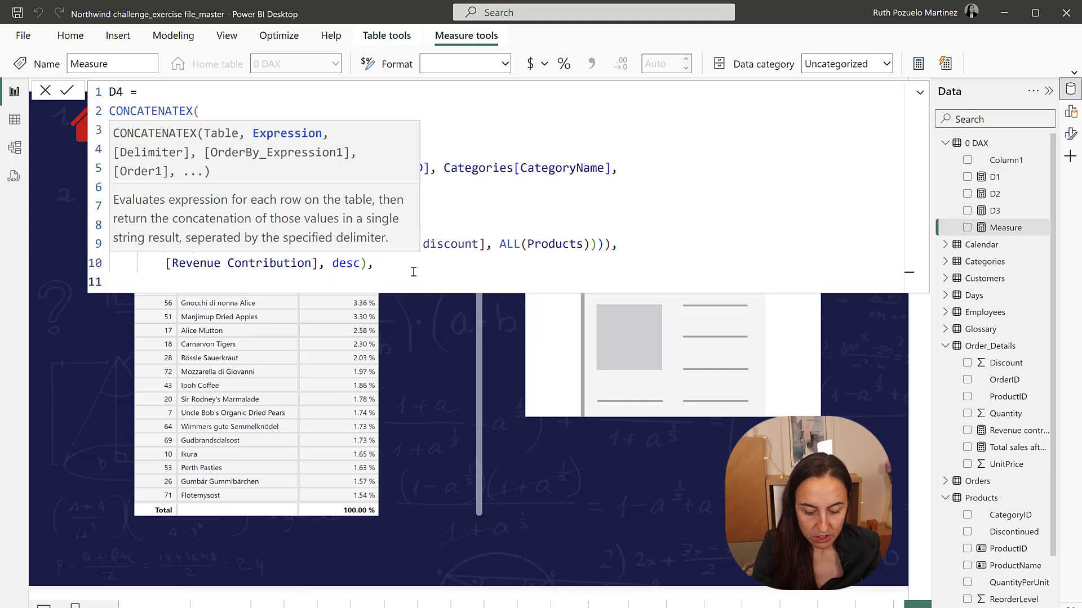
text(pro)
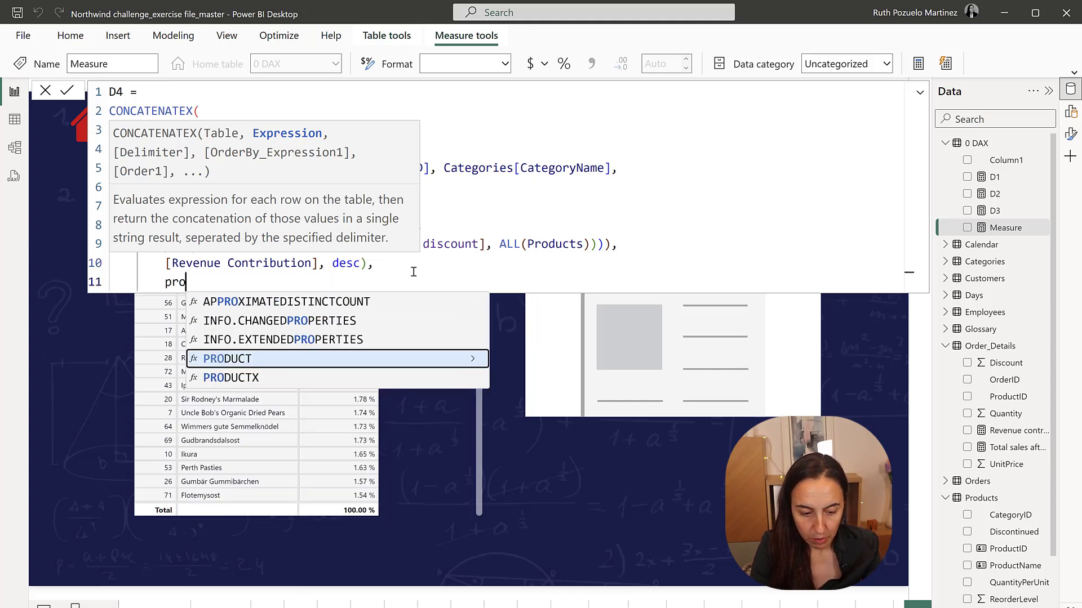
key(BackSpace)
key(BackSpace)
key(BackSpace)
text(cate)
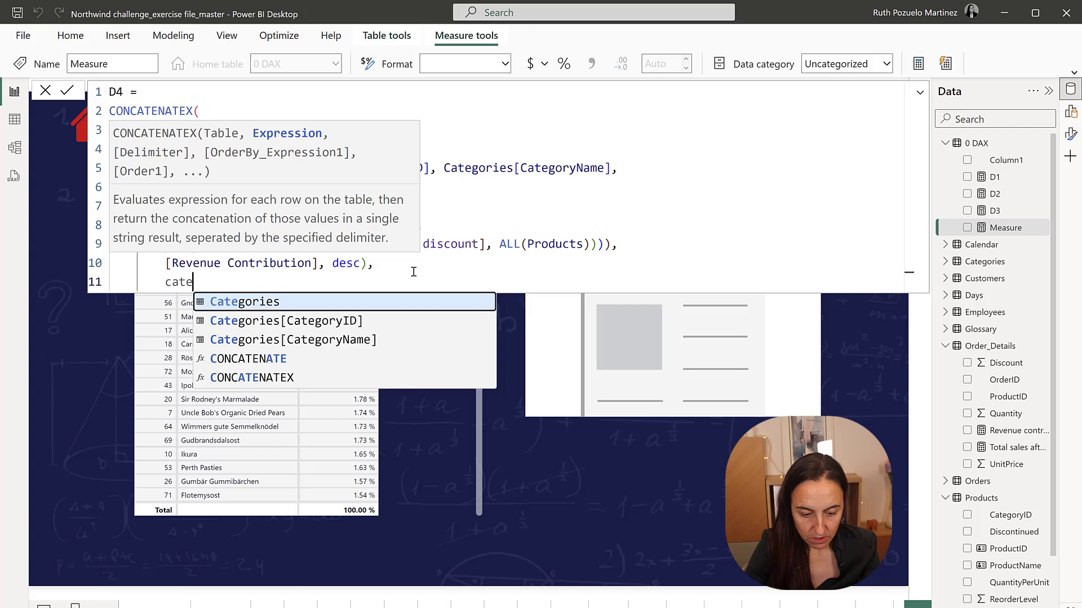
key(Down)
key(Down)
key(Tab)
text(, ", ",)
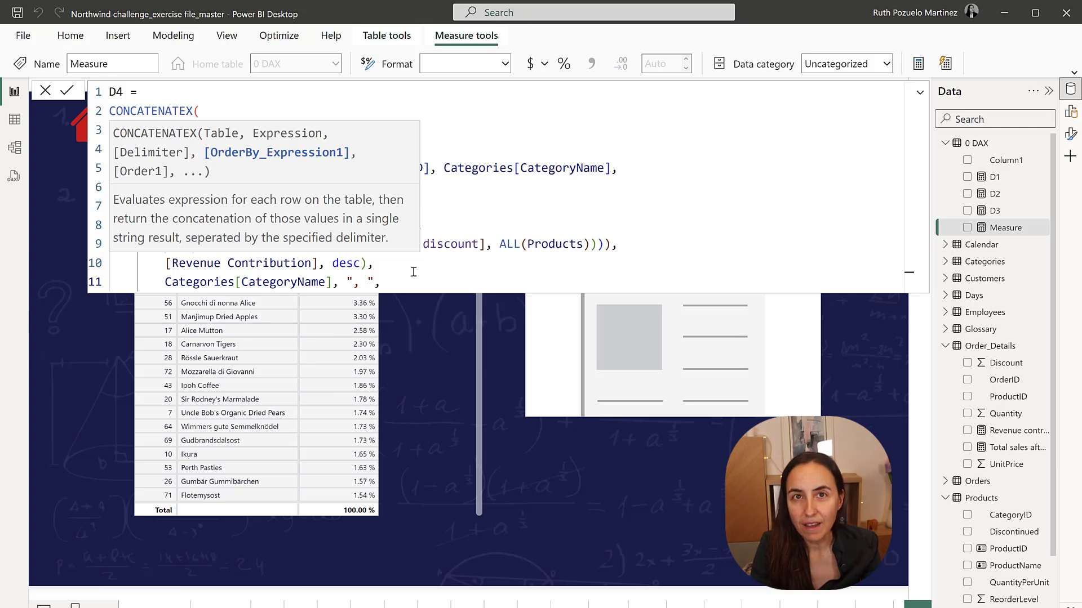
- Order the joined names by [Revenue Contribution] DESC and close the formula
text([)
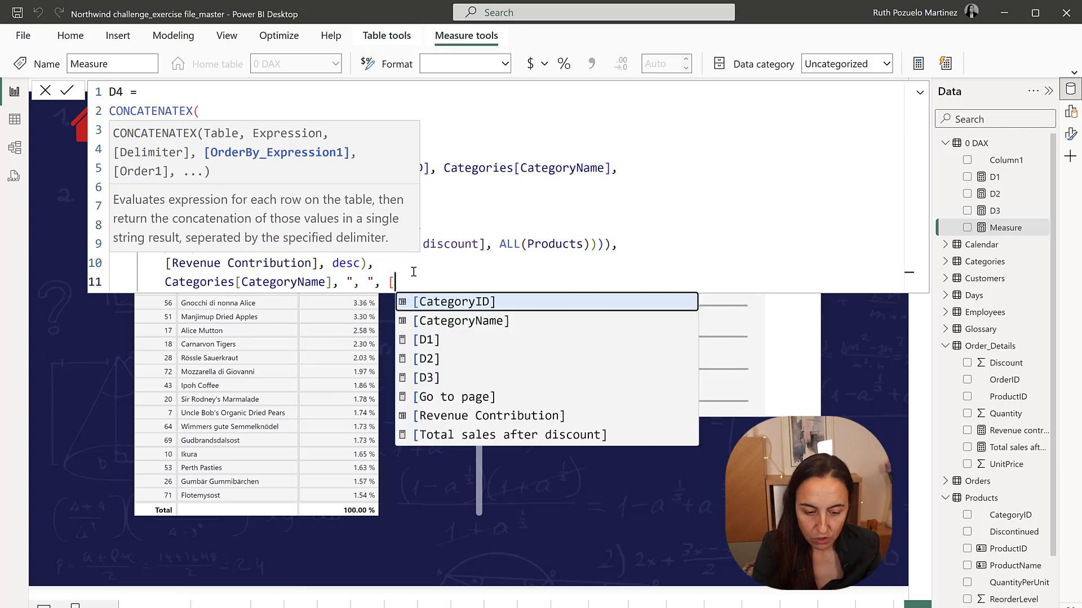
key(BackSpace)
text(reve)
key(Tab)
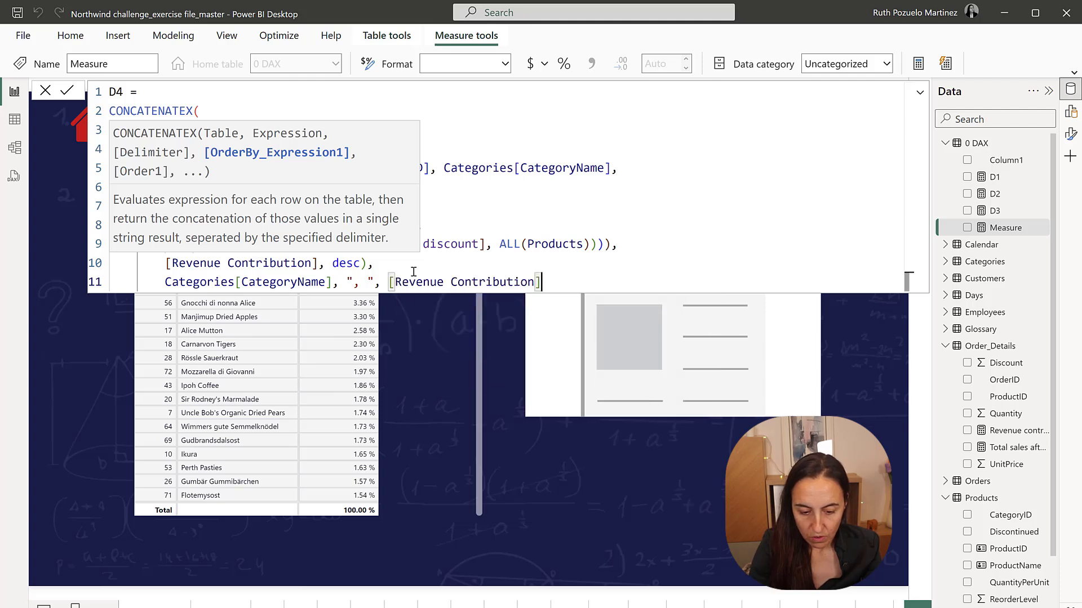
text(, d)
key(Tab)
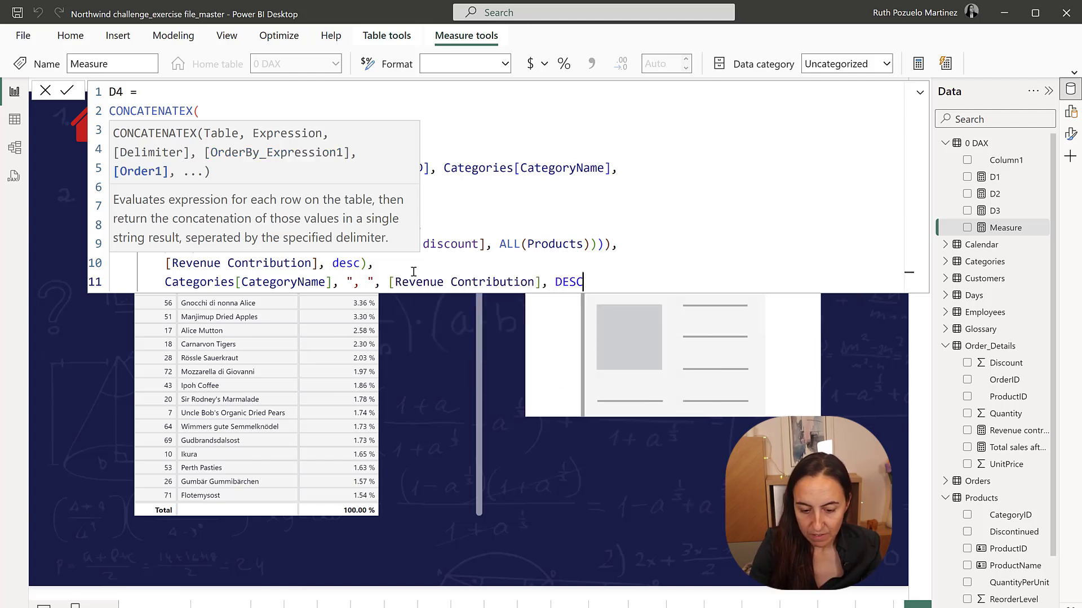
text())
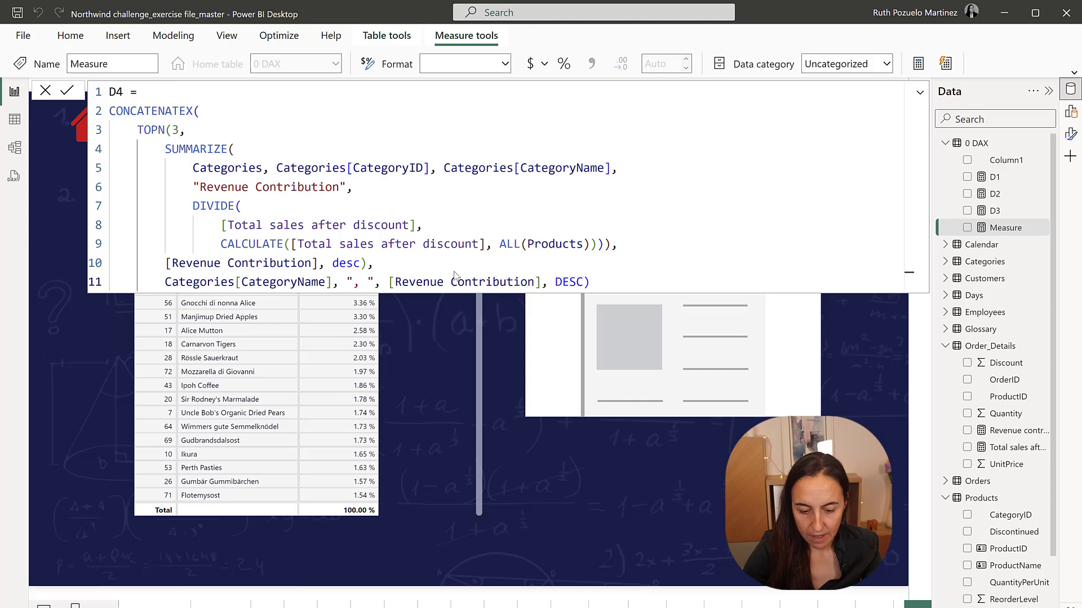
- Commit D4 and show it in the Result card as 'Beverages, Dairy Products, Confections'
key(Return)
click(683, 368)
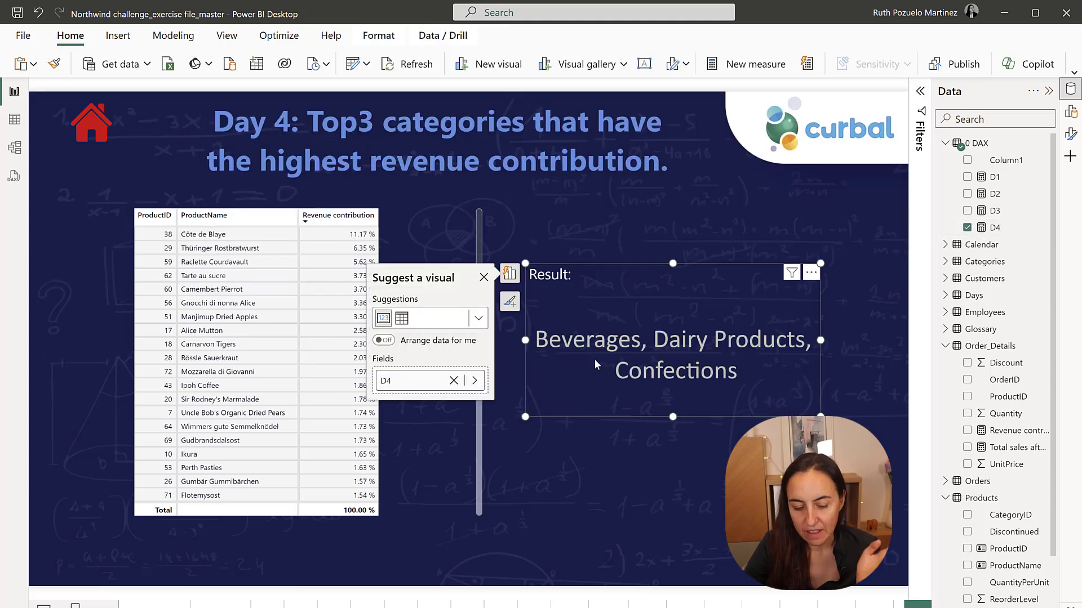